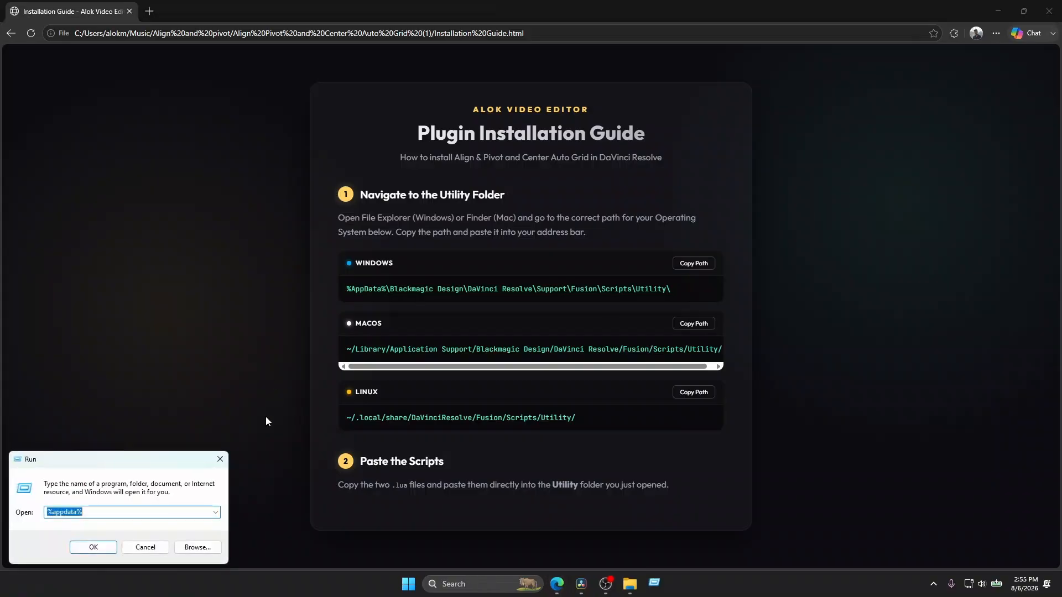
Step: Open the Utility scripts folder at %AppData%\Blackmagic Design\DaVinci Resolve\Support\Fusion\Scripts\Utility
{"action": "type", "text": "%AppData%\\Blackmagic Design\\DaVinci Resolve\\Support\\Fusion\\Scripts\\Utility\\"}
{"action": "key", "text": "Return"}
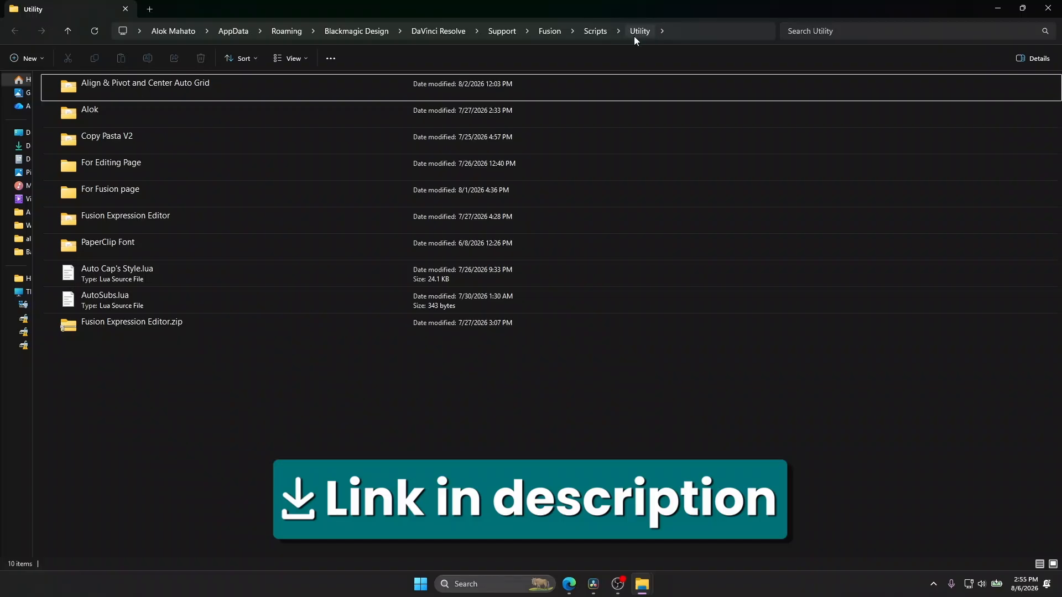
Step: Copy the "Align & Pivot and Center Auto Grid" folder from the download folder into Utility, replacing the files with the same names
{"action": "mouse_move", "coordinate": [642, 584]}
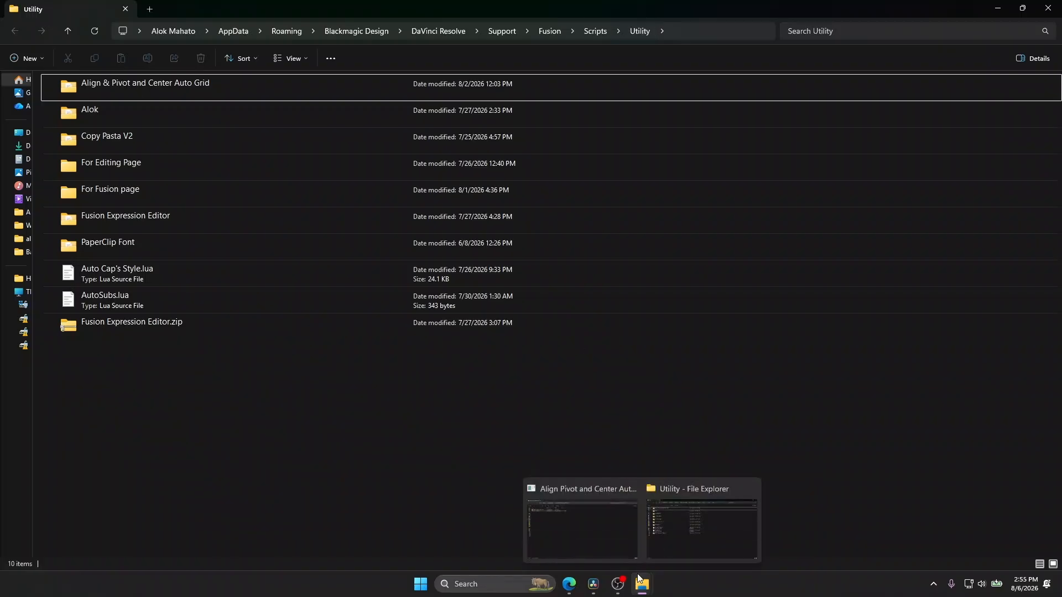
{"action": "left_click", "coordinate": [597, 527]}
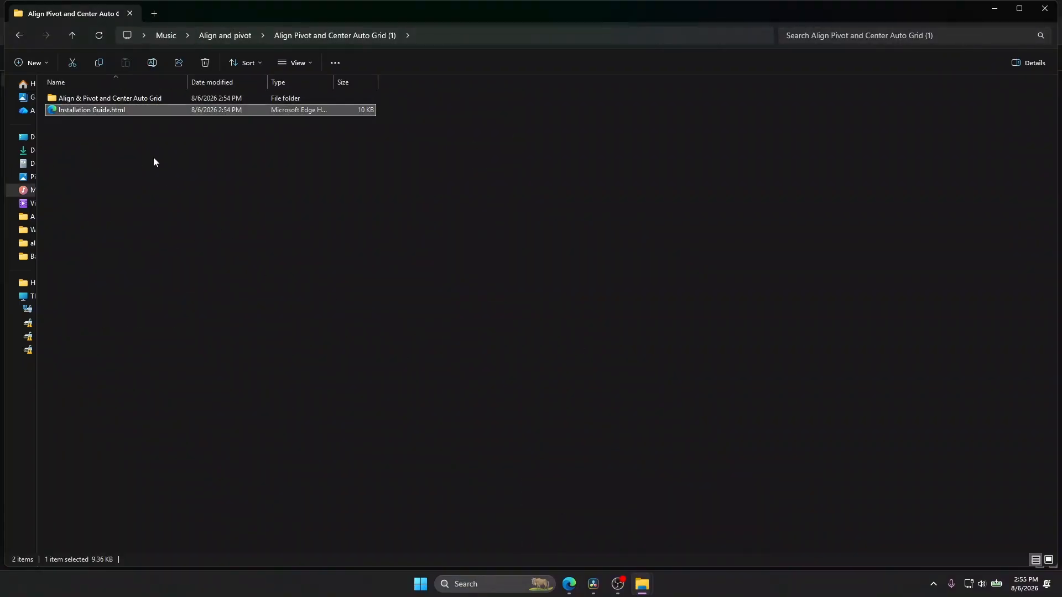
{"action": "left_click", "coordinate": [134, 97]}
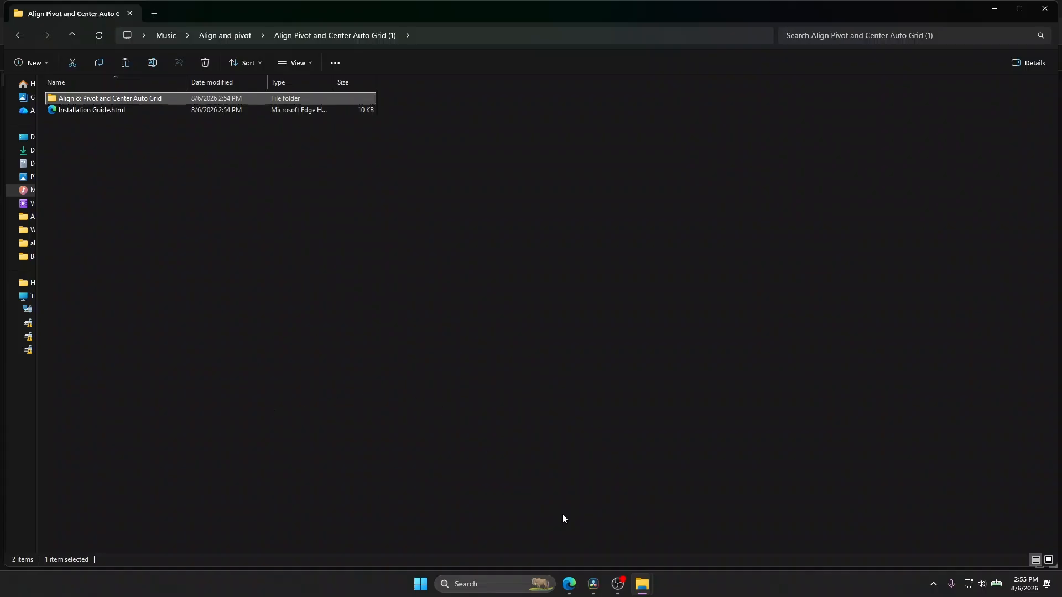
{"action": "mouse_move", "coordinate": [643, 584]}
{"action": "left_click", "coordinate": [677, 533]}
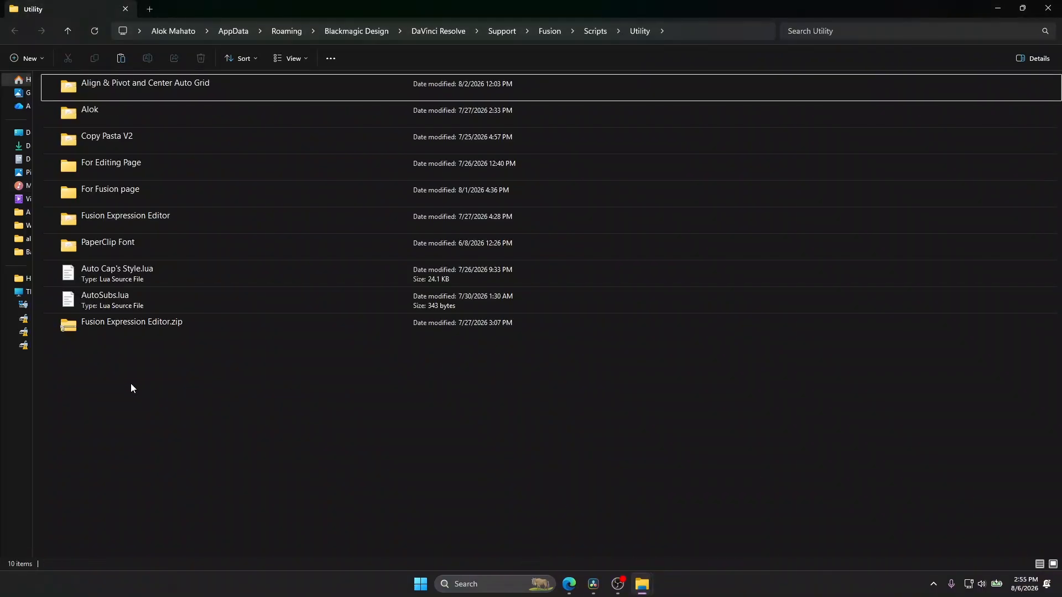
{"action": "key", "text": "ctrl+v"}
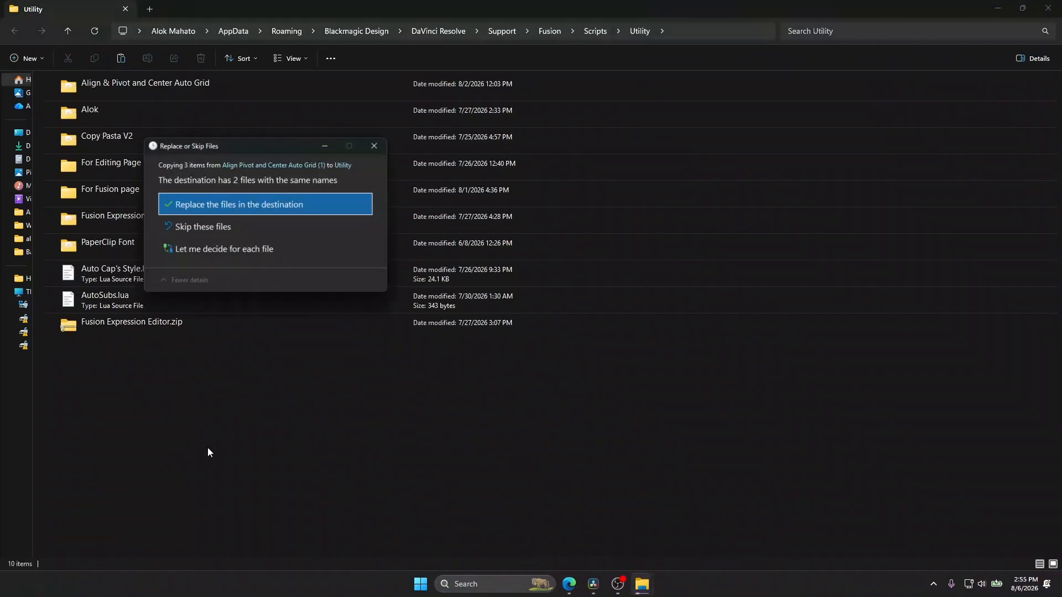
{"action": "left_click", "coordinate": [191, 204]}
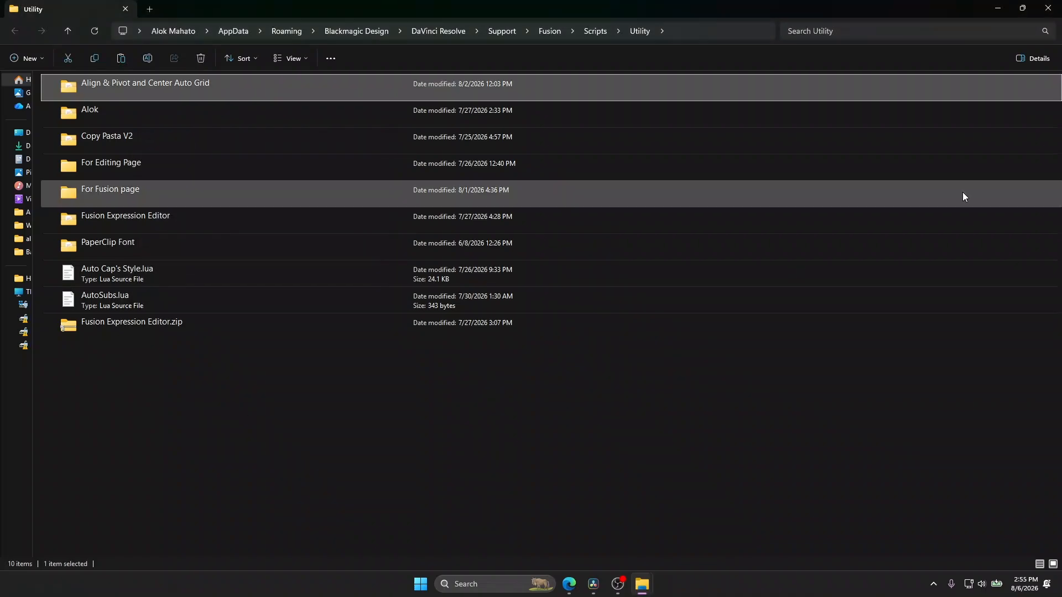
Step: Switch to DaVinci Resolve and check the workspace scripts for the Align Pivot and Center Auto Grid entry
{"action": "left_click", "coordinate": [998, 8]}
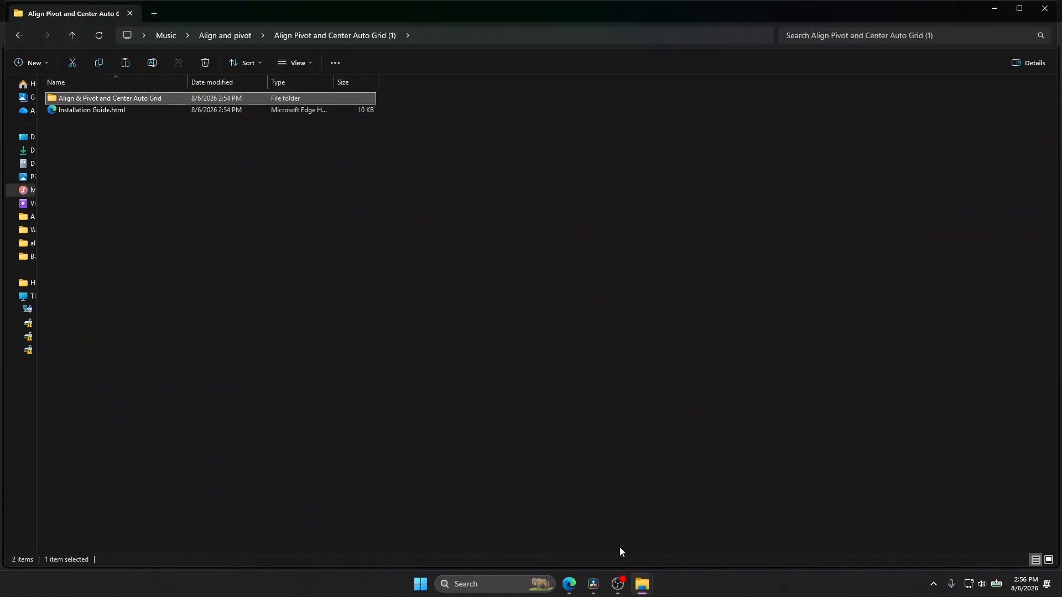
{"action": "left_click", "coordinate": [593, 584]}
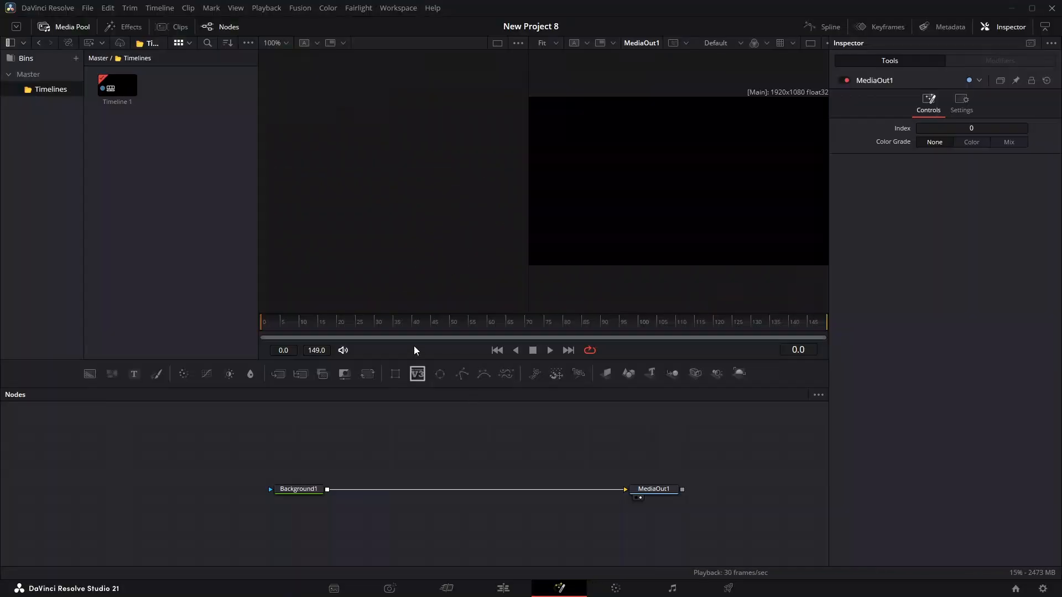
{"action": "left_click", "coordinate": [397, 8]}
{"action": "mouse_move", "coordinate": [432, 328]}
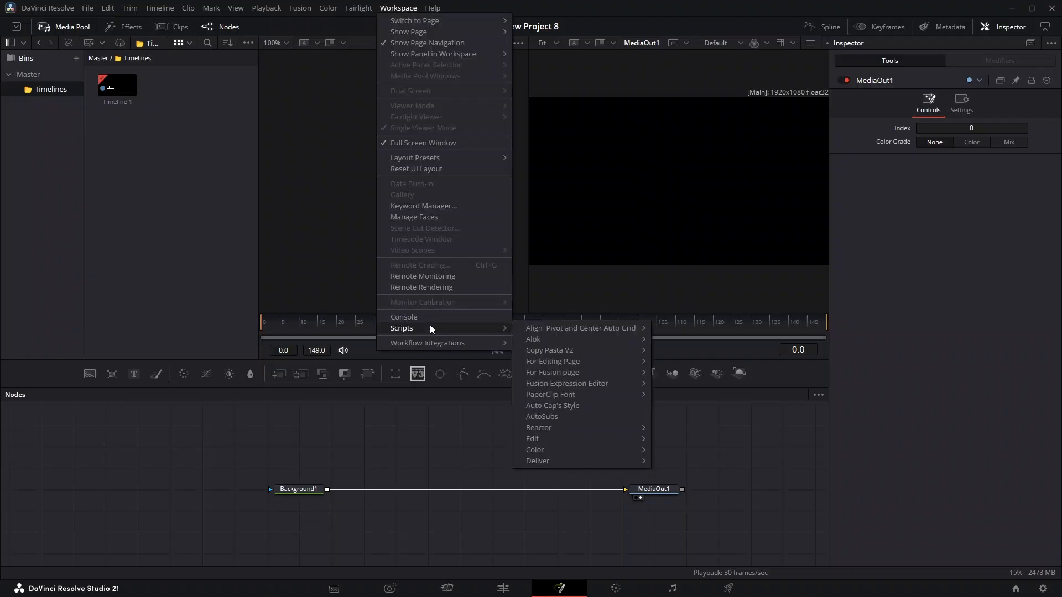
{"action": "mouse_move", "coordinate": [641, 328]}
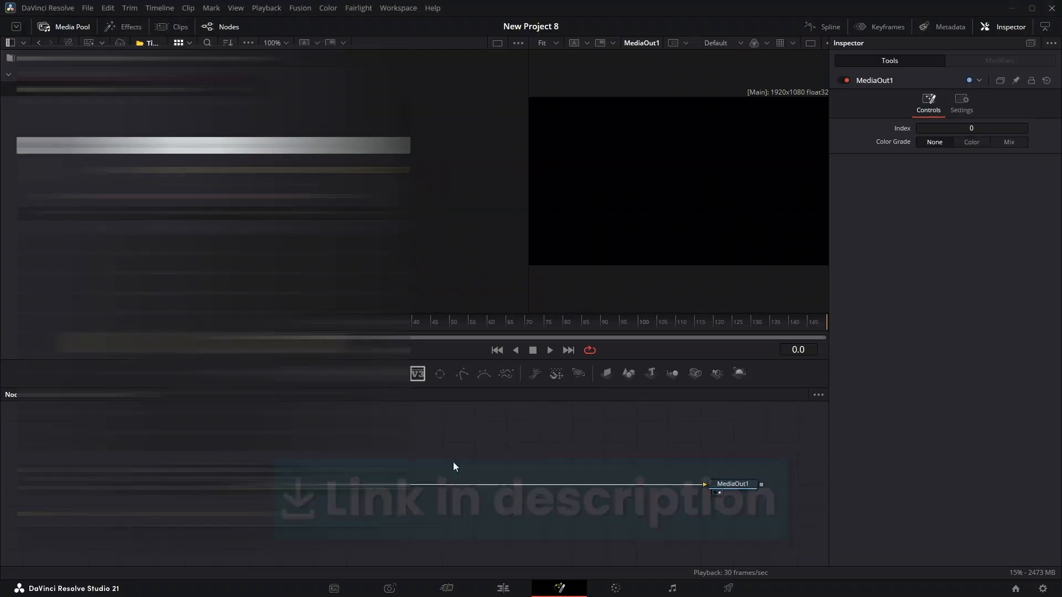
Step: Add two Ellipse masks to the node graph, one centred at X 0.3, Y 0.7, and view one in each viewer
{"action": "left_click_drag", "start_coordinate": [439, 374], "coordinate": [604, 206]}
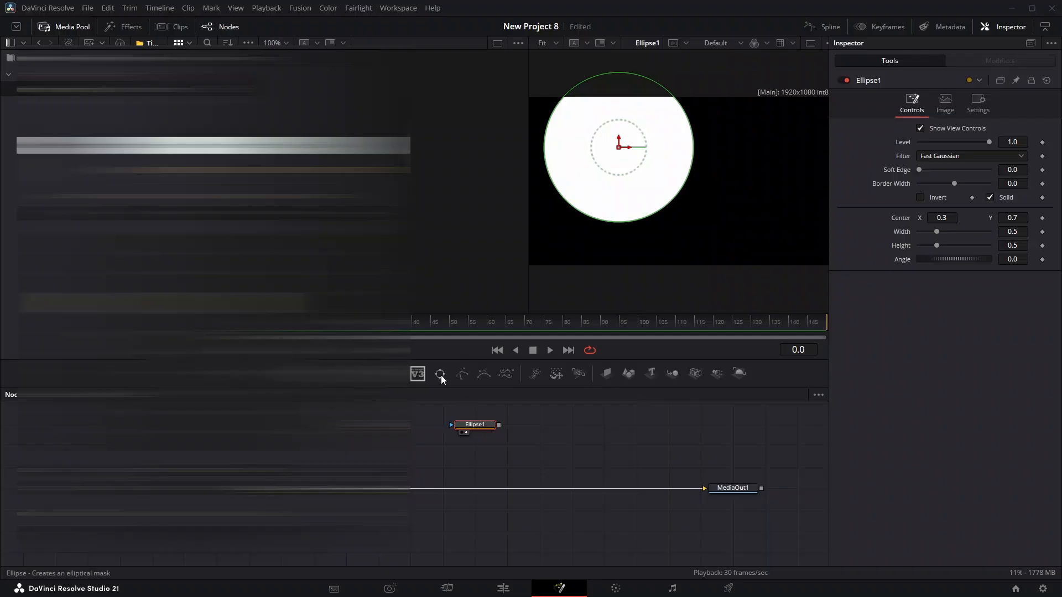
{"action": "left_click_drag", "start_coordinate": [440, 375], "coordinate": [549, 422]}
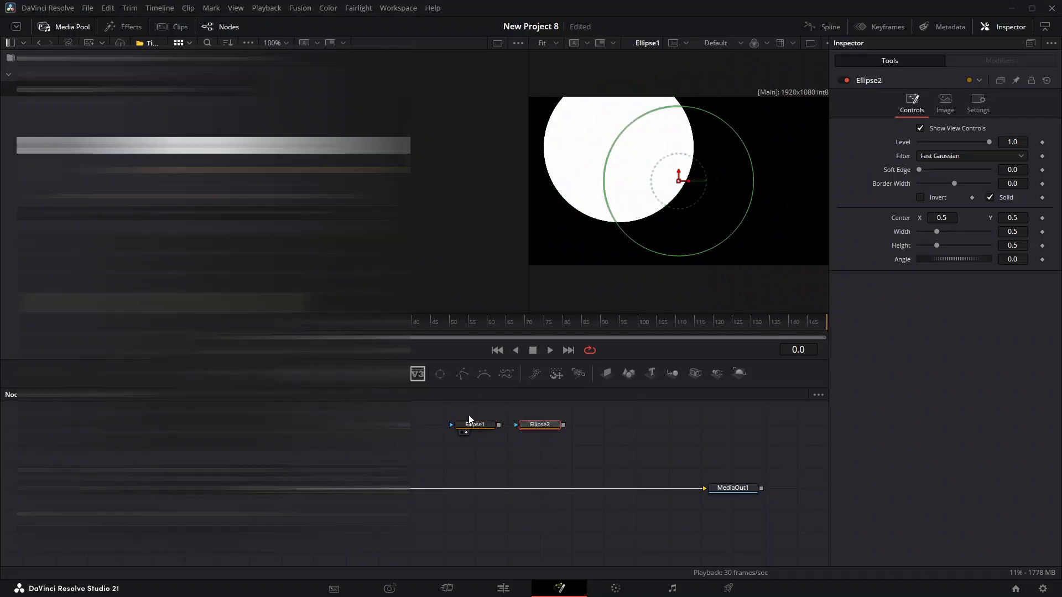
{"action": "left_click_drag", "start_coordinate": [468, 415], "coordinate": [549, 441]}
{"action": "key", "text": "1"}
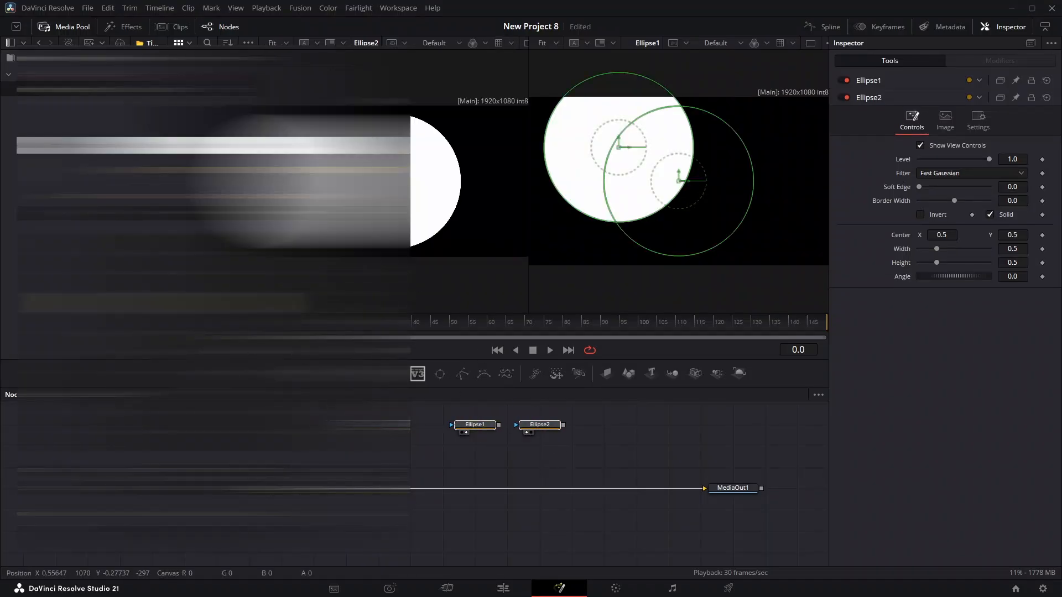
Step: Try moving both ellipses together in the viewer, and undo the moves
{"action": "left_click_drag", "start_coordinate": [619, 147], "coordinate": [648, 232]}
{"action": "key", "text": "ctrl+z"}
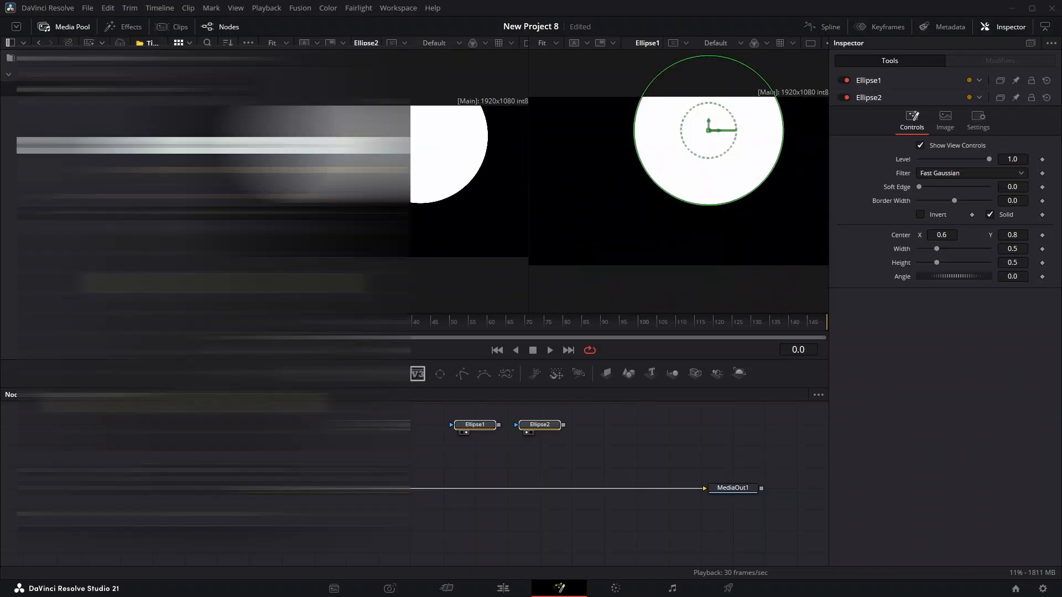
{"action": "key", "text": "ctrl+z"}
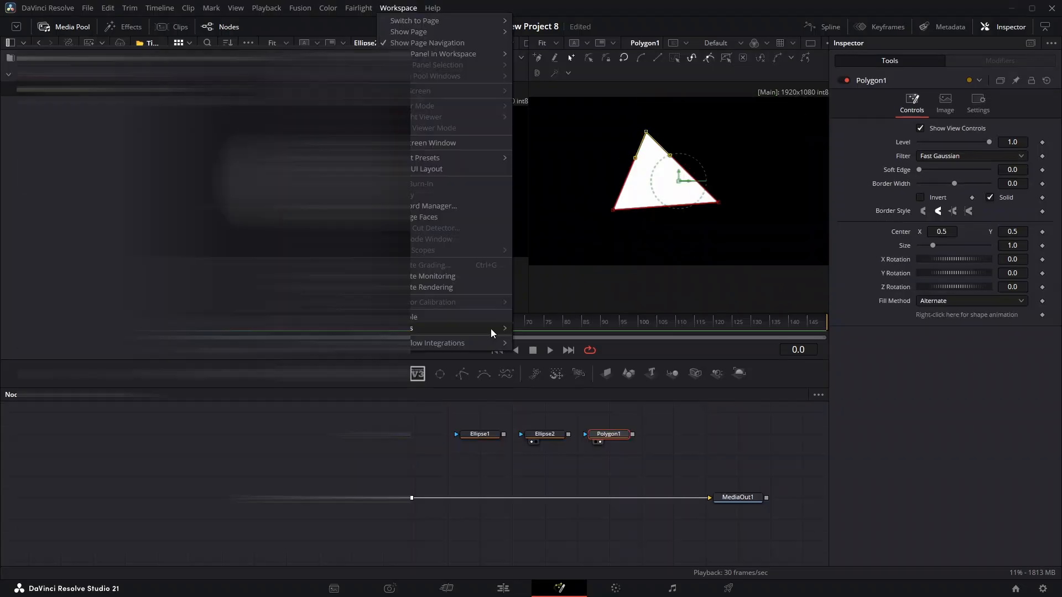
Step: Run the Align Pivot script and move its window clear of the viewers
{"action": "mouse_move", "coordinate": [490, 328]}
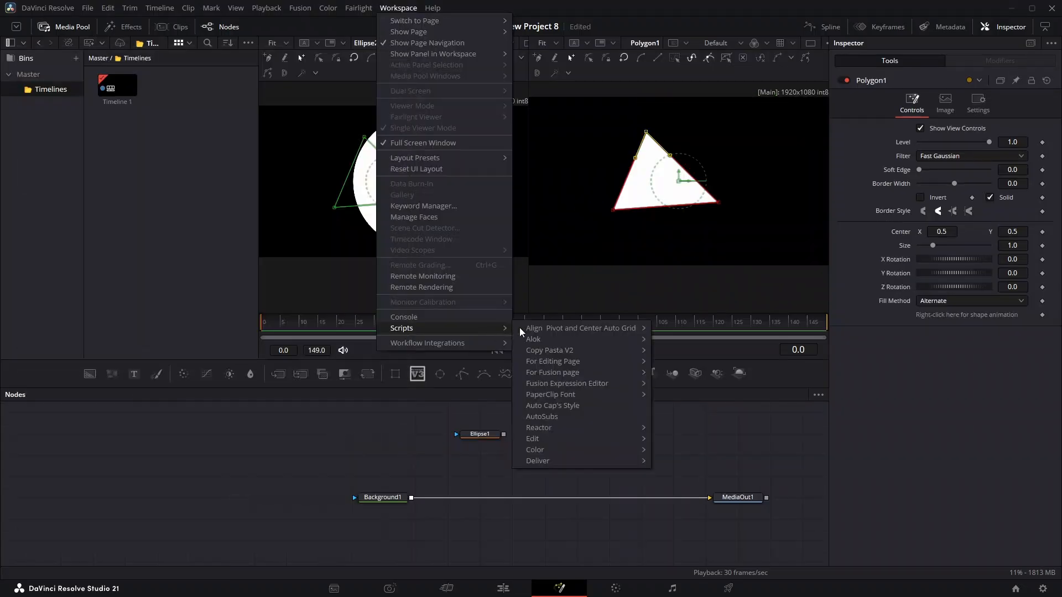
{"action": "mouse_move", "coordinate": [613, 327]}
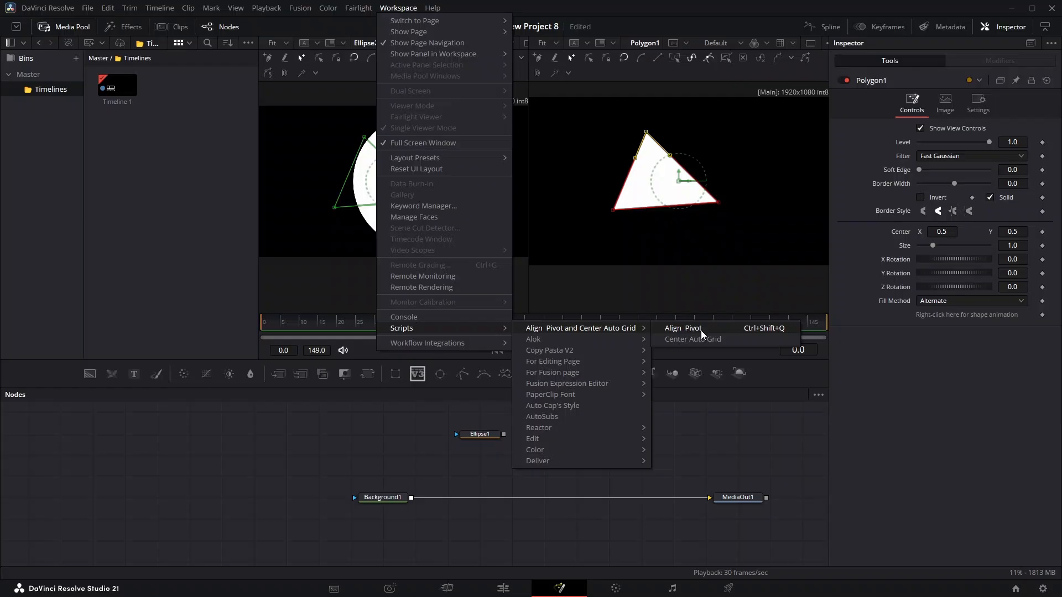
{"action": "left_click", "coordinate": [701, 330]}
{"action": "left_click_drag", "start_coordinate": [300, 131], "coordinate": [234, 245]}
Step: Align Polygon1's centre to several canvas corners and edges in turn, ending at the canvas centre (0.5, 0.5)
{"action": "left_click", "coordinate": [172, 316]}
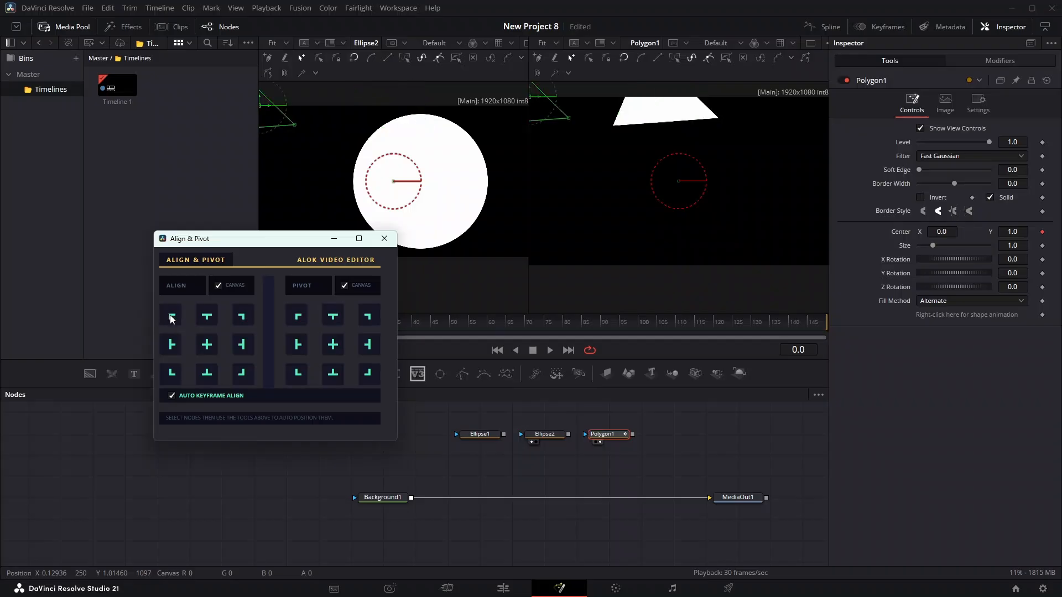
{"action": "left_click", "coordinate": [177, 352]}
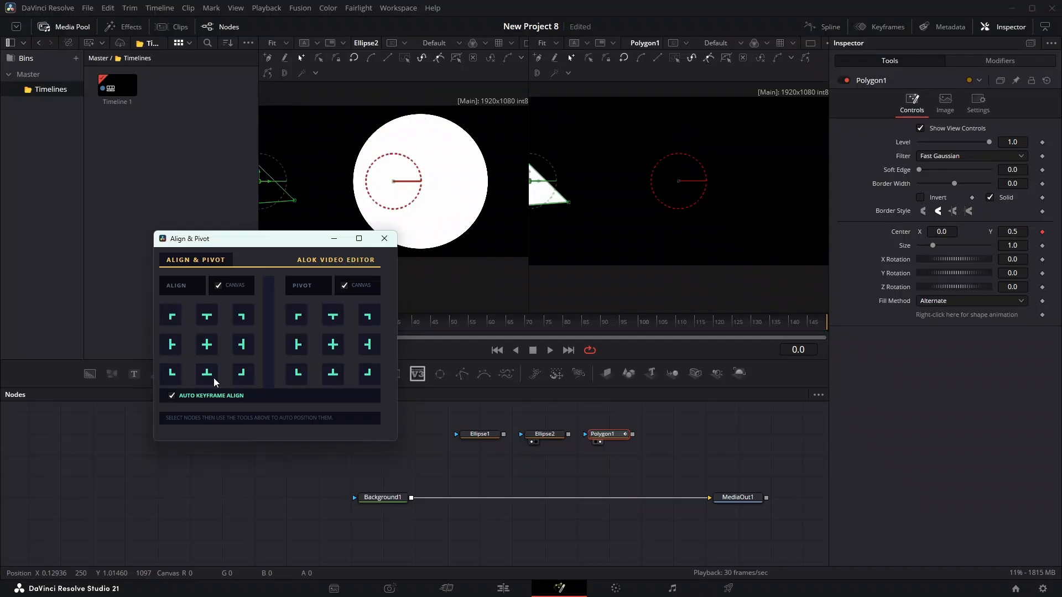
{"action": "left_click", "coordinate": [178, 366]}
{"action": "scroll", "coordinate": [642, 247], "scroll_direction": "down", "scroll_amount": 3}
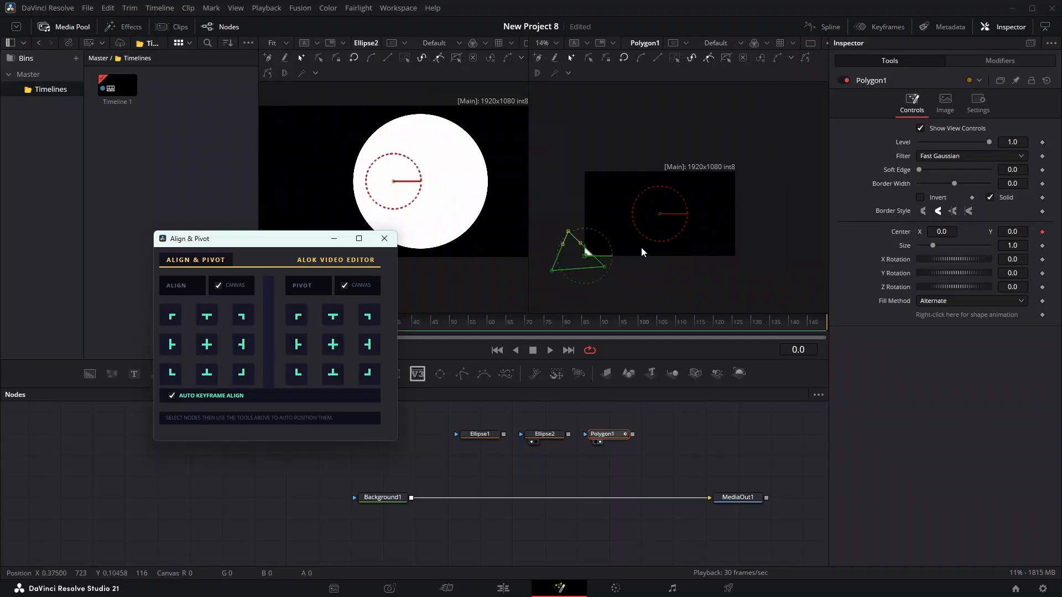
{"action": "left_click", "coordinate": [242, 344]}
{"action": "left_click", "coordinate": [242, 316]}
{"action": "left_click", "coordinate": [207, 316]}
{"action": "left_click", "coordinate": [207, 344]}
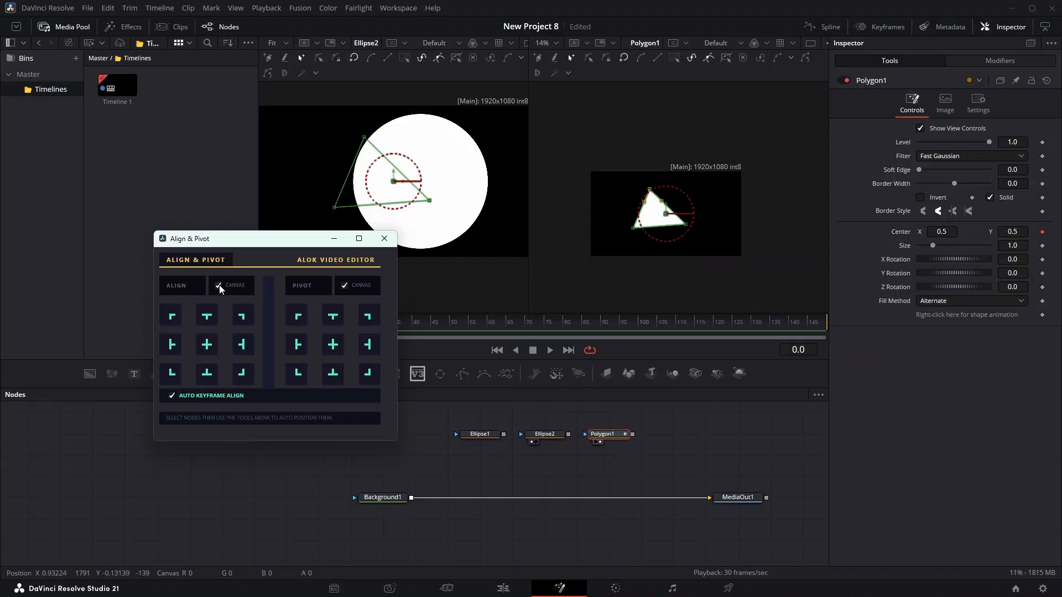
Step: With canvas alignment turned off, align Polygon1 to the frame's top, centre and bottom edge, and inspect its lower corner
{"action": "left_click", "coordinate": [210, 318]}
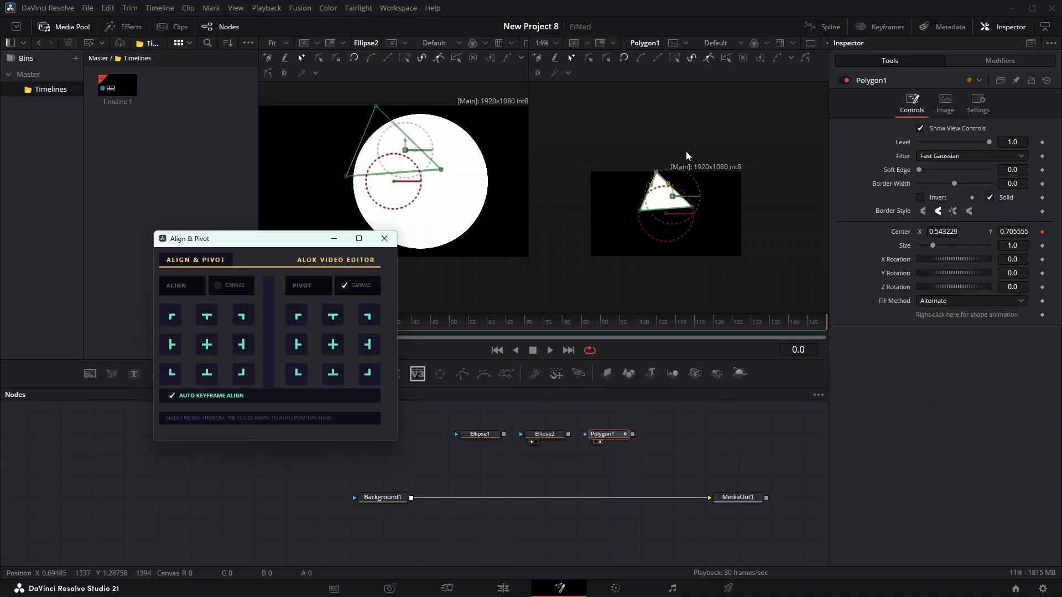
{"action": "left_click", "coordinate": [206, 345]}
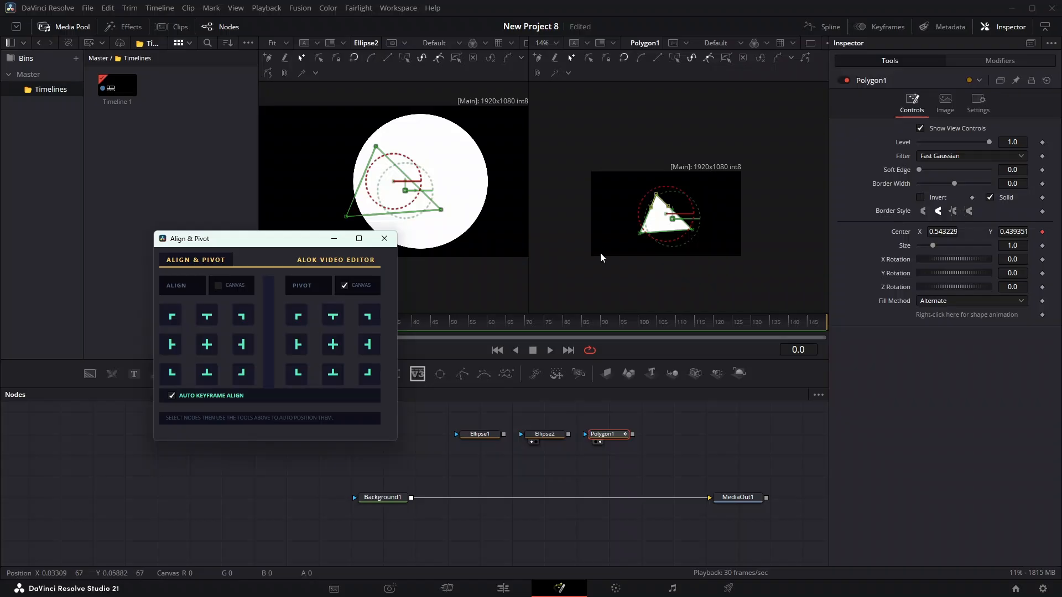
{"action": "left_click", "coordinate": [214, 368]}
{"action": "scroll", "coordinate": [656, 268], "scroll_direction": "up", "scroll_amount": 6}
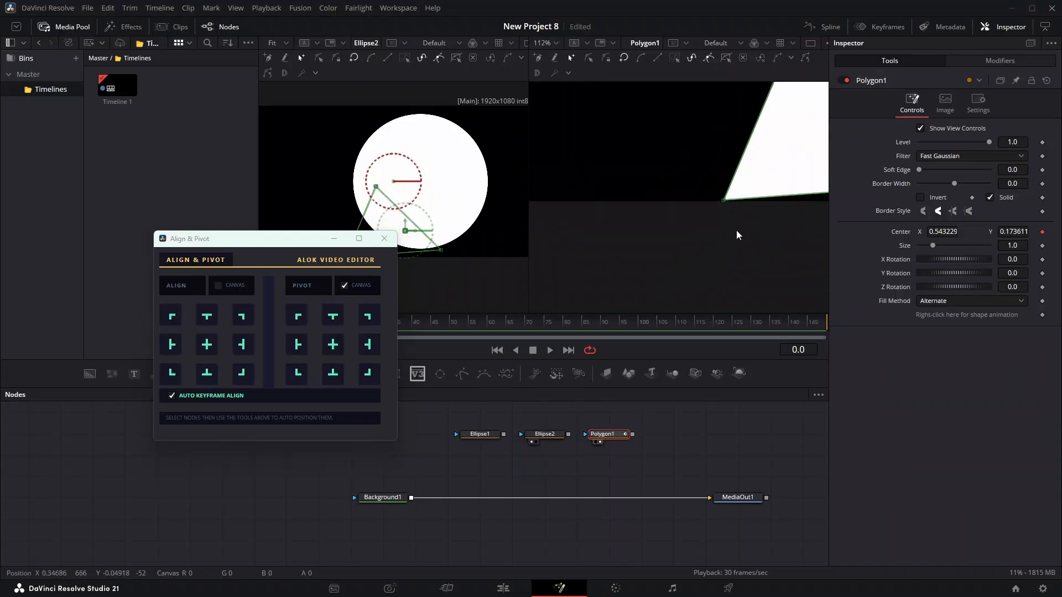
{"action": "left_click_drag", "start_coordinate": [736, 231], "coordinate": [595, 224]}
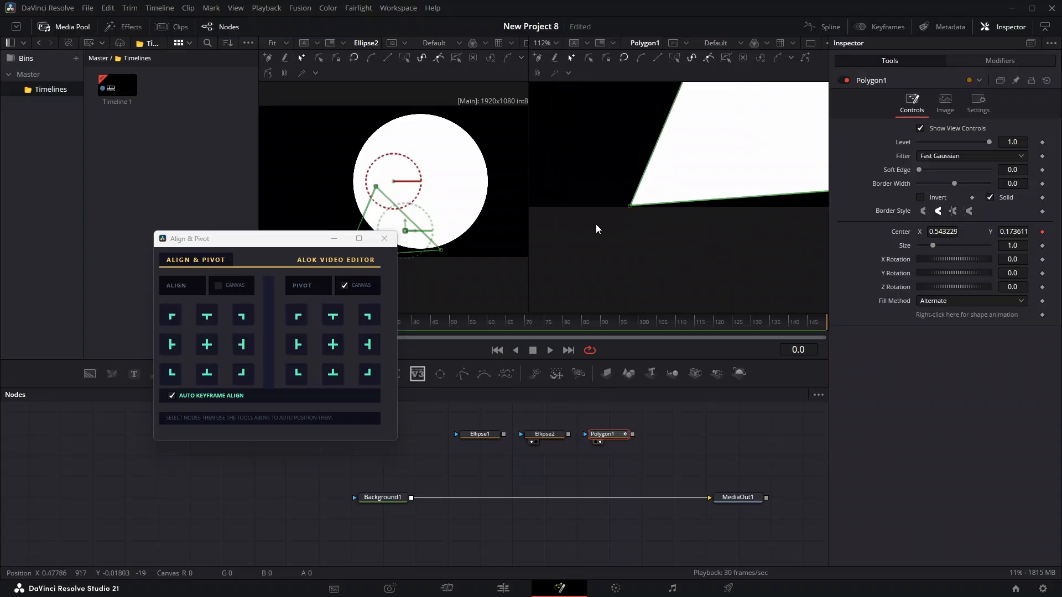
Step: Move the Align & Pivot window aside, paste a text node beside Polygon1 and display it in the second viewer
{"action": "left_click_drag", "start_coordinate": [249, 238], "coordinate": [174, 129]}
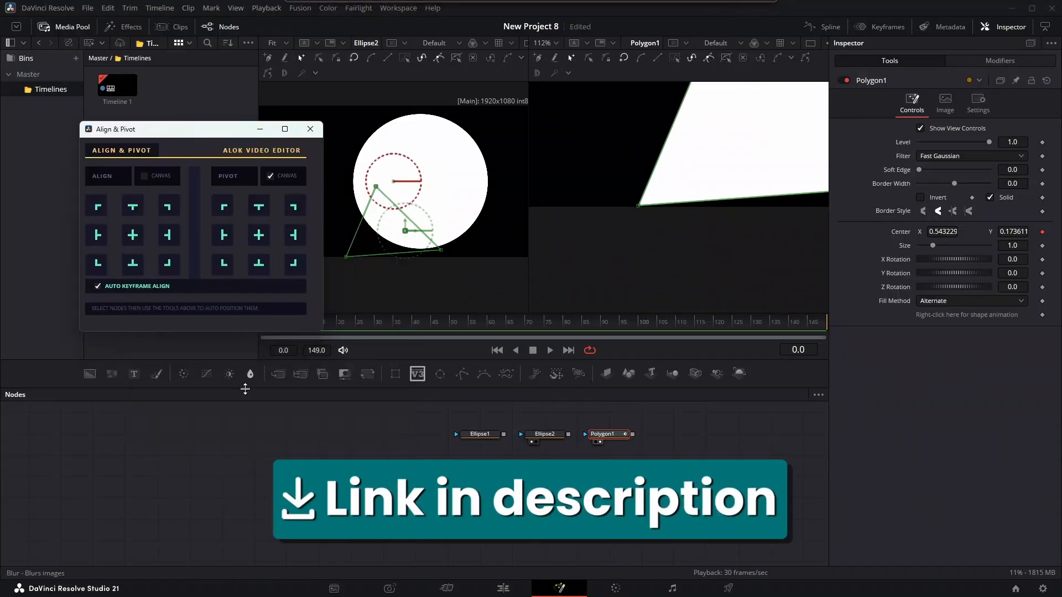
{"action": "key", "text": "ctrl+v"}
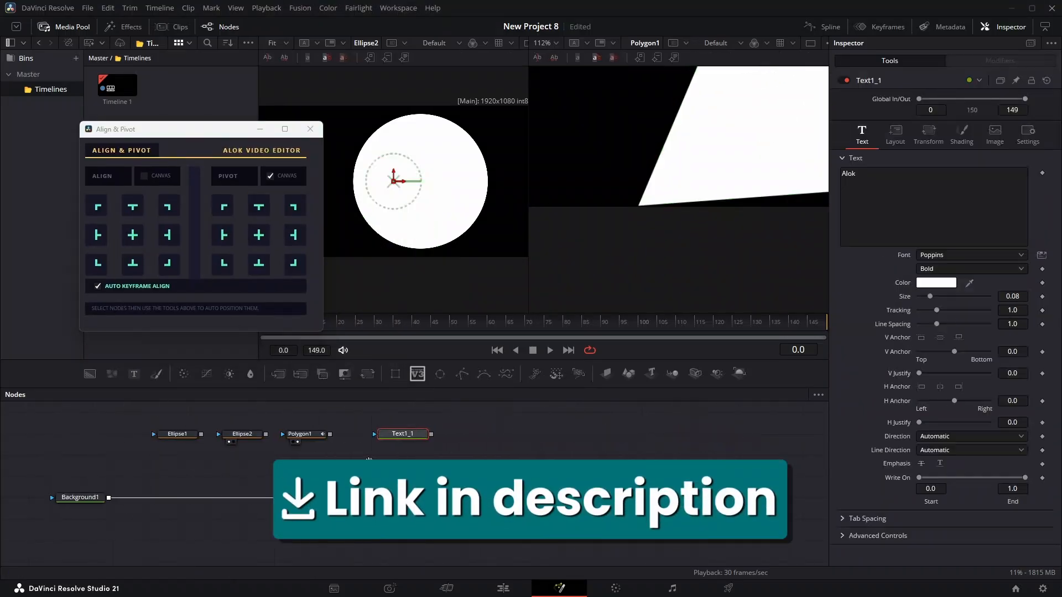
{"action": "left_click_drag", "start_coordinate": [369, 462], "coordinate": [650, 520]}
{"action": "scroll", "coordinate": [343, 480], "scroll_direction": "up", "scroll_amount": 5}
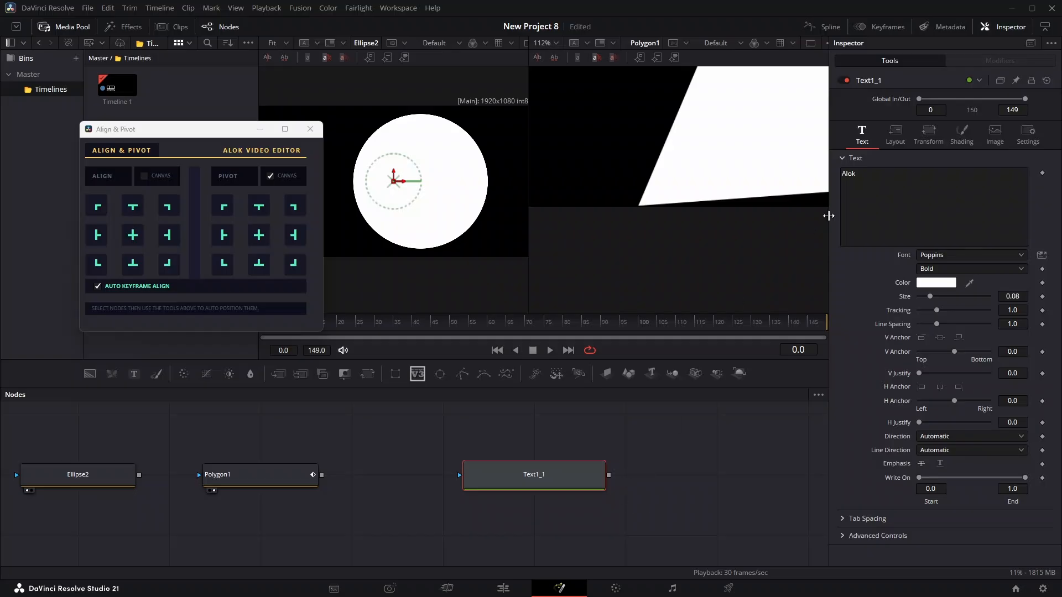
{"action": "key", "text": "2"}
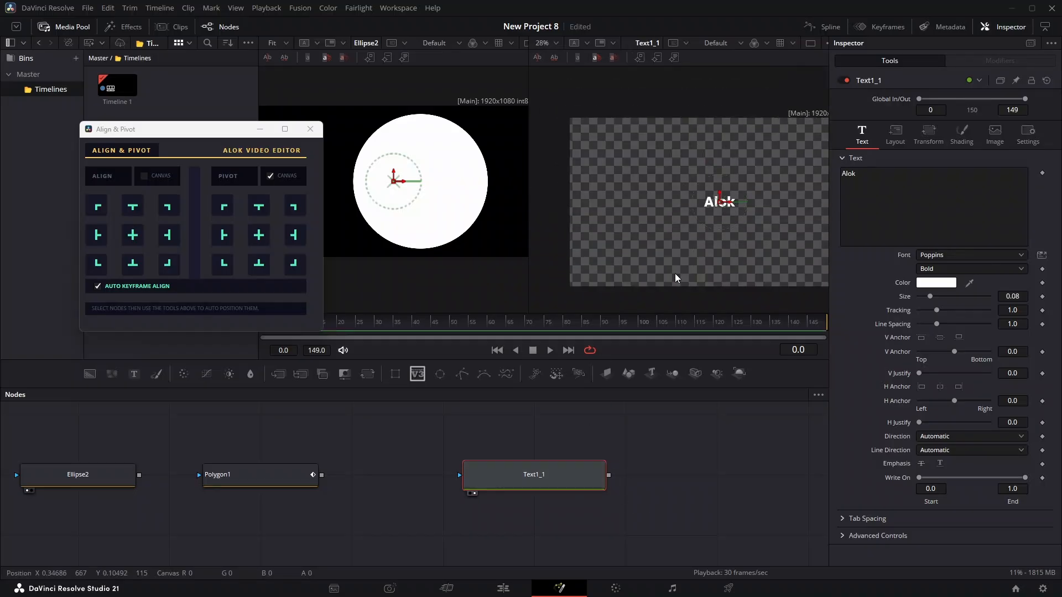
{"action": "scroll", "coordinate": [675, 277], "scroll_direction": "down", "scroll_amount": 2}
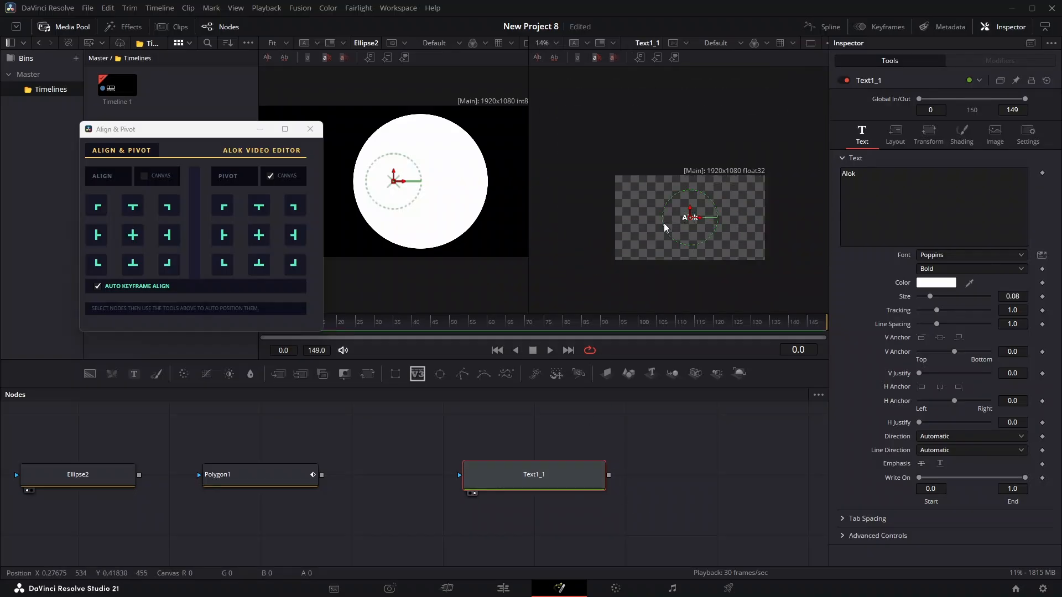
Step: Align the text to the frame's top-left corner and inspect how its edges meet the corner
{"action": "left_click", "coordinate": [100, 211]}
{"action": "scroll", "coordinate": [578, 190], "scroll_direction": "up", "scroll_amount": 3}
{"action": "left_click_drag", "start_coordinate": [580, 168], "coordinate": [580, 215]}
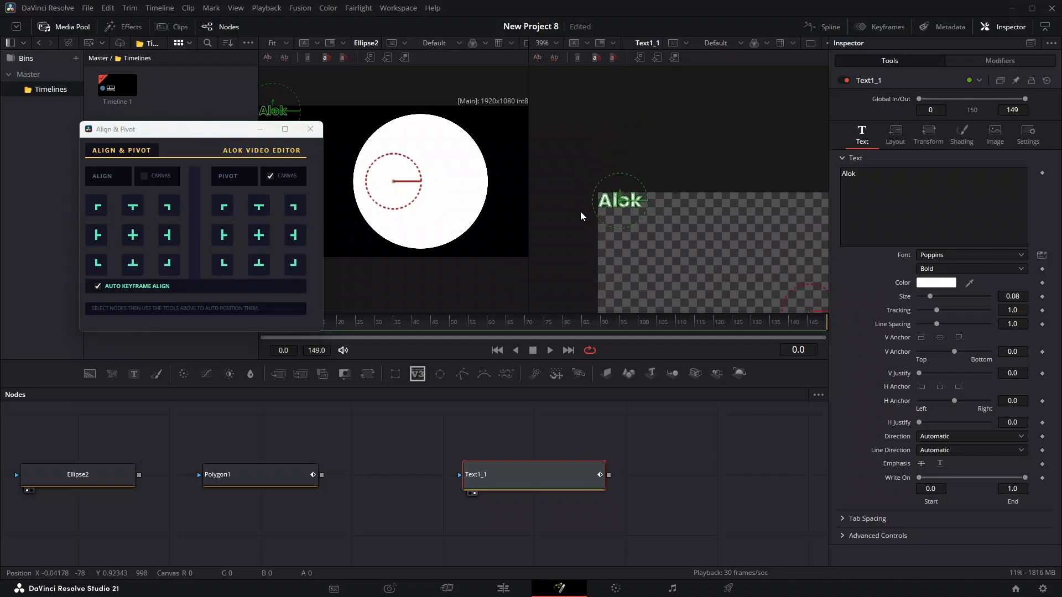
{"action": "scroll", "coordinate": [580, 210], "scroll_direction": "up", "scroll_amount": 5}
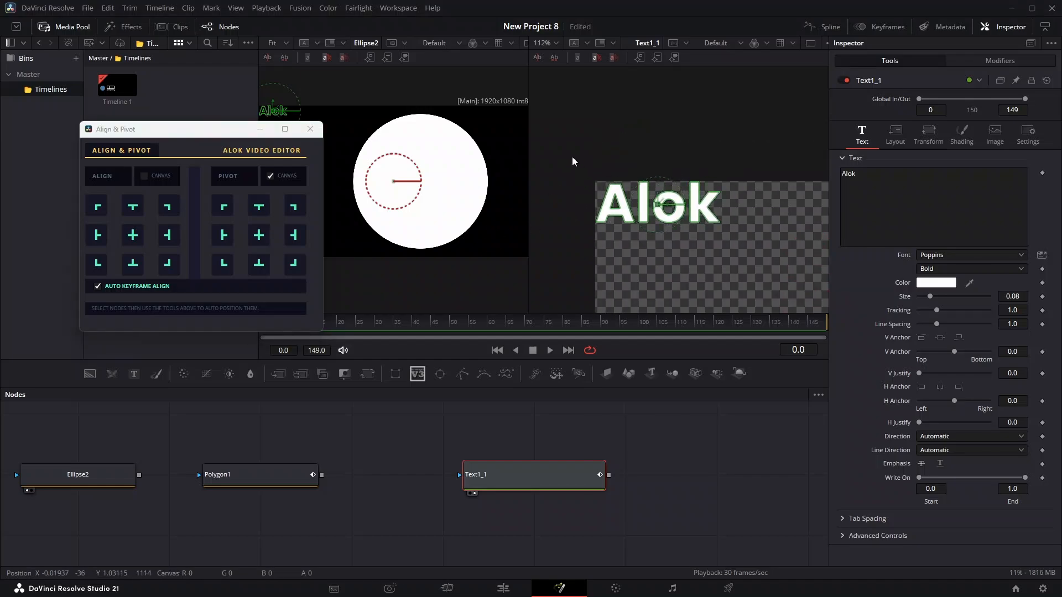
{"action": "left_click_drag", "start_coordinate": [572, 158], "coordinate": [812, 265]}
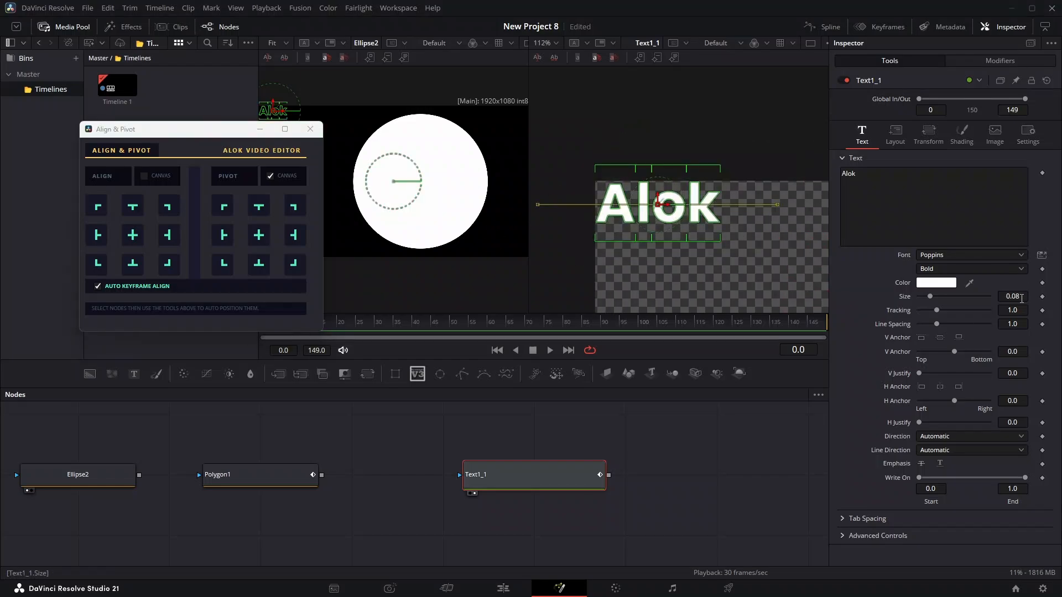
Step: Enlarge the text to size 0.1774 and realign it to the frame's top-left corner
{"action": "left_click_drag", "start_coordinate": [1021, 298], "coordinate": [1059, 298]}
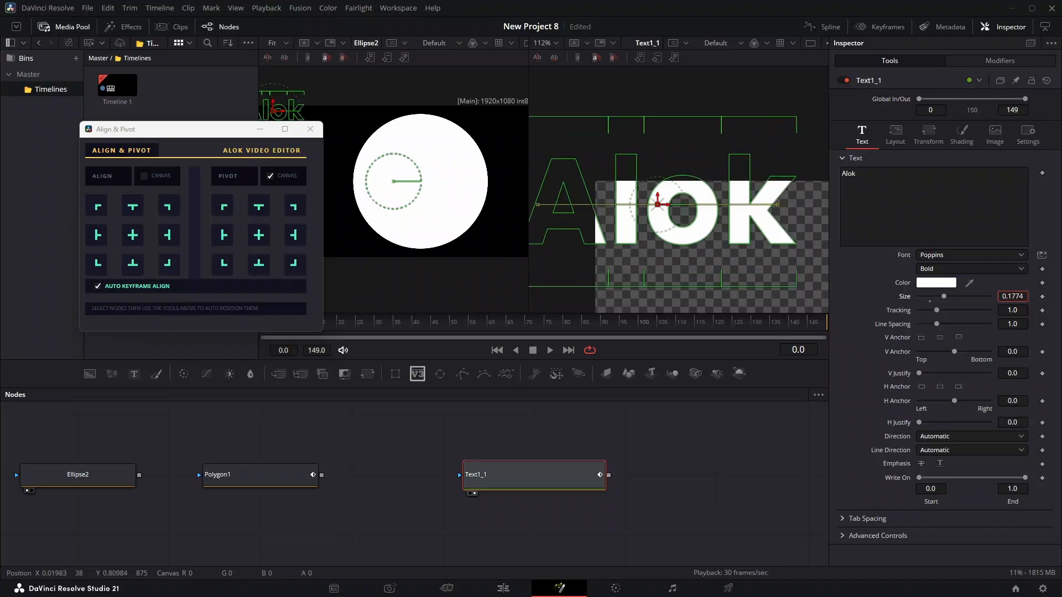
{"action": "left_click", "coordinate": [130, 237]}
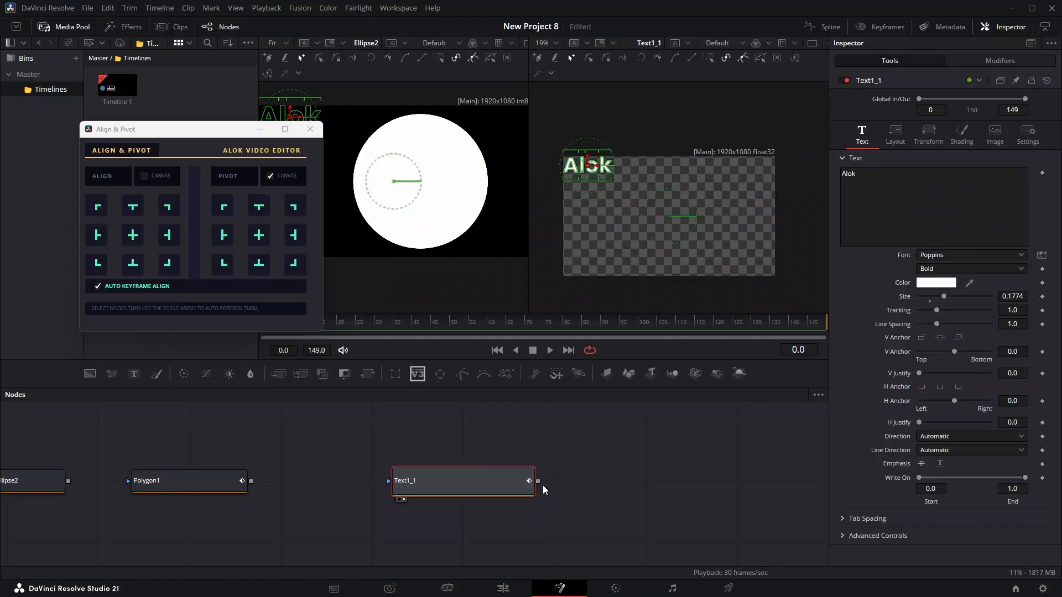
Step: Add a Transform node after the text node, show it in the second viewer, and restore the text's default size and centred position
{"action": "key", "text": "shift+space"}
{"action": "type", "text": "transform"}
{"action": "key", "text": "Return"}
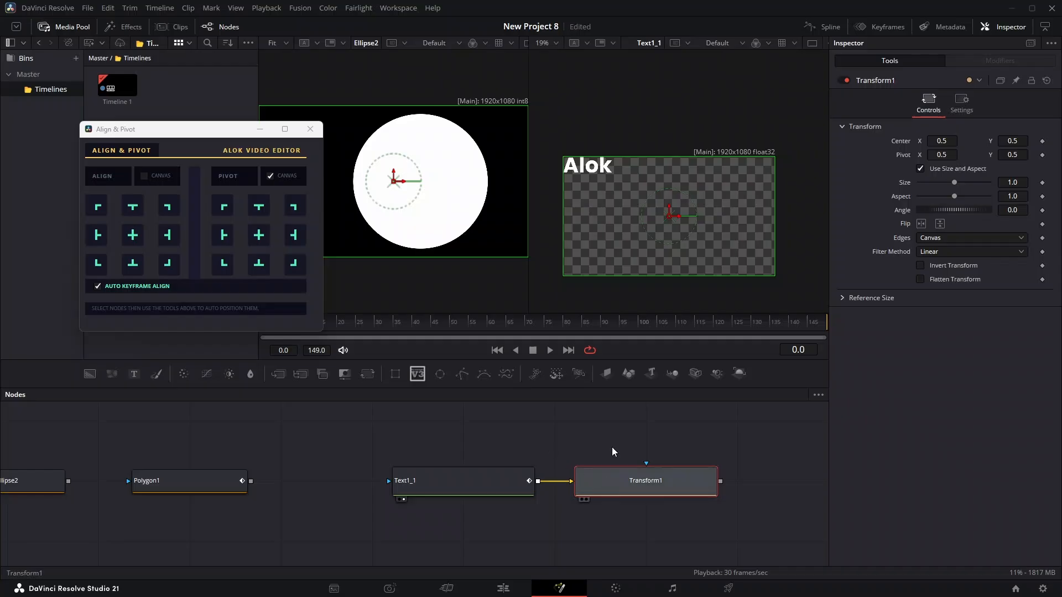
{"action": "key", "text": "2"}
{"action": "left_click", "coordinate": [490, 492]}
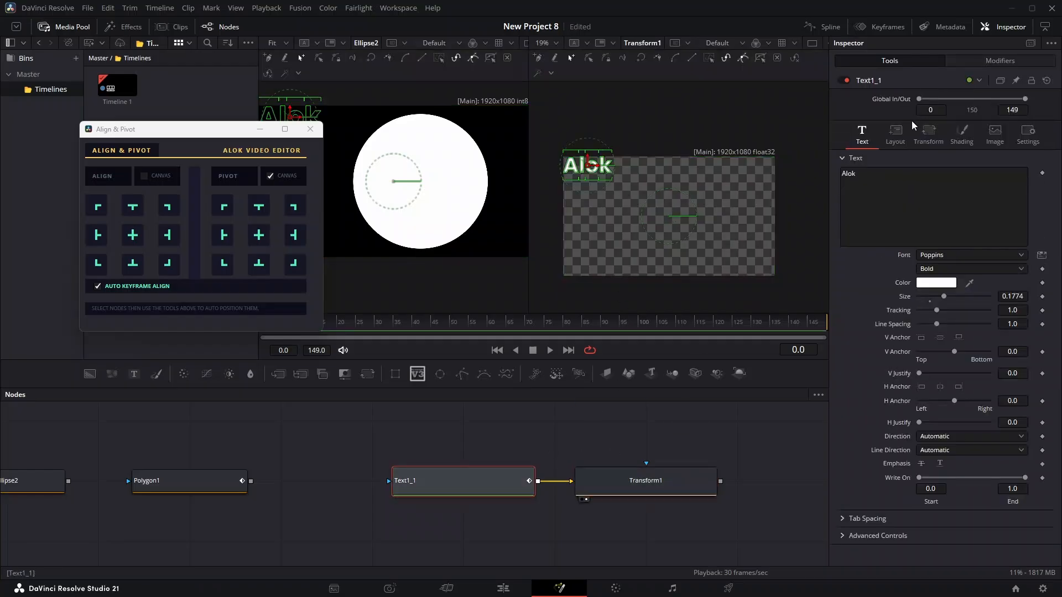
{"action": "left_click", "coordinate": [663, 481]}
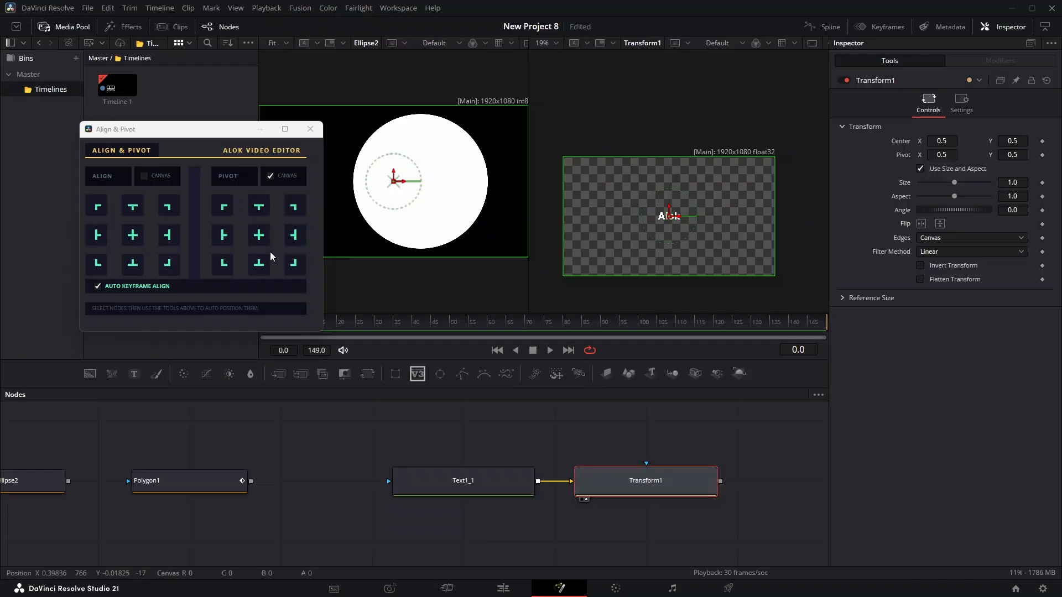
Step: With canvas pivoting on, try Transform1's pivot at the frame's top-centre, top-left, middle-left, bottom-left, bottom-centre and centre points
{"action": "left_click", "coordinate": [257, 207]}
{"action": "left_click", "coordinate": [222, 210]}
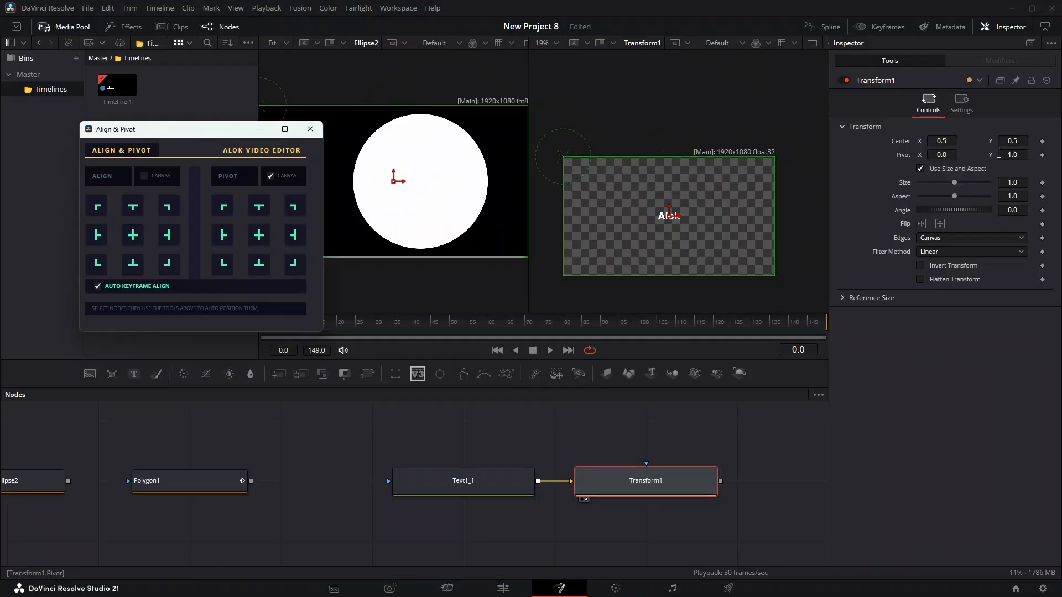
{"action": "left_click", "coordinate": [224, 233]}
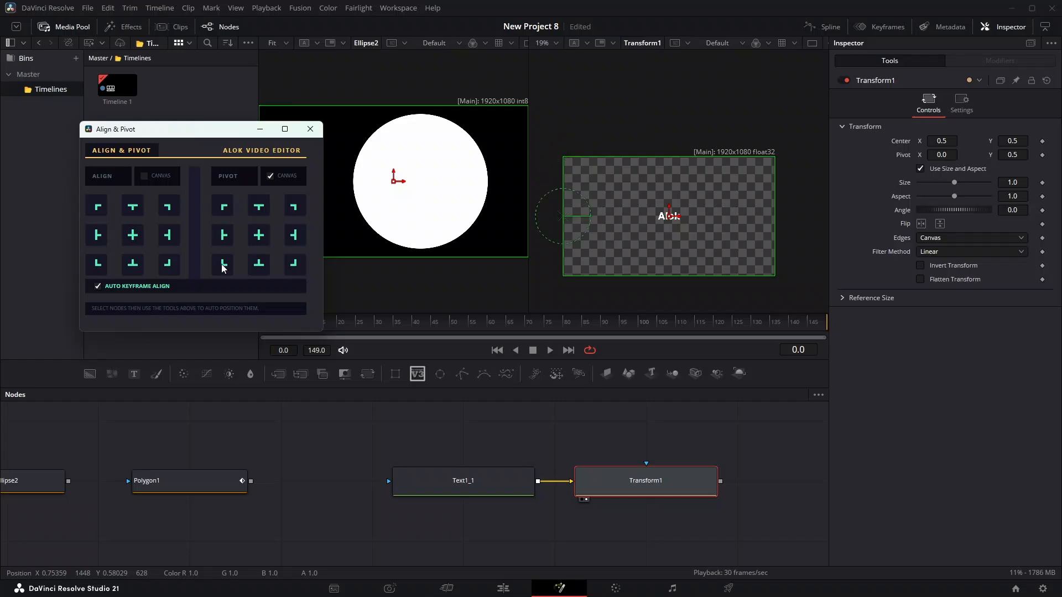
{"action": "left_click", "coordinate": [224, 265]}
{"action": "left_click", "coordinate": [256, 265]}
{"action": "left_click", "coordinate": [259, 235]}
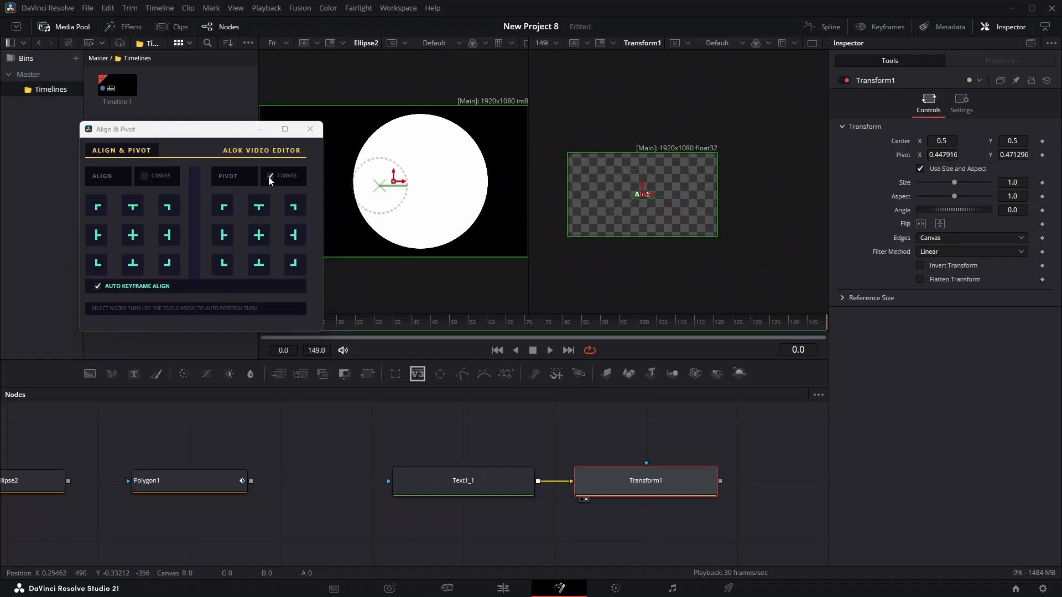
Step: Turn off canvas pivoting and move Transform1's pivot around the text's own edges and corners, ending at its top-right corner
{"action": "left_click", "coordinate": [270, 177]}
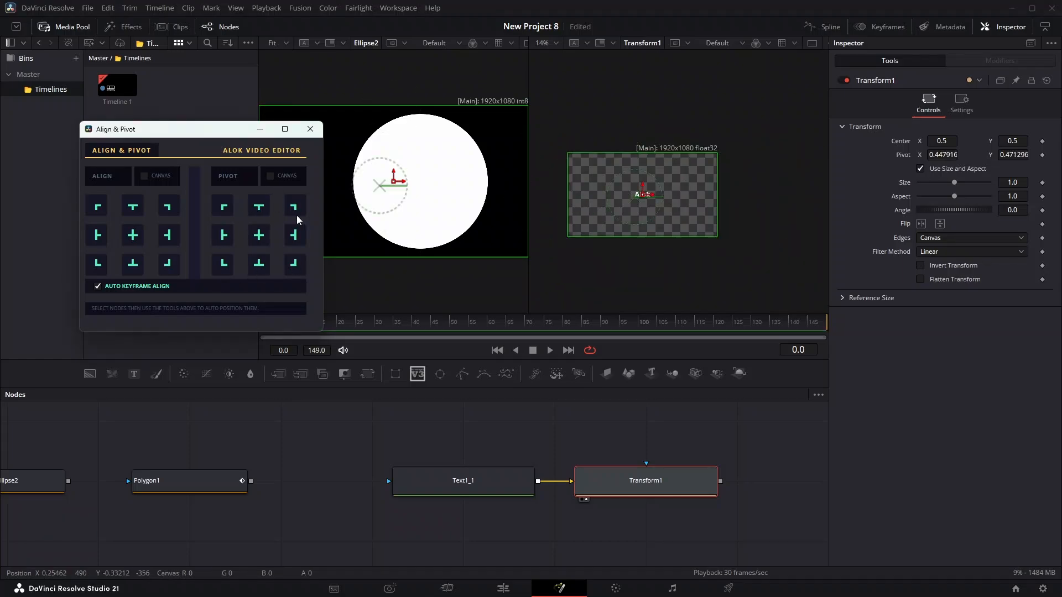
{"action": "left_click", "coordinate": [258, 211]}
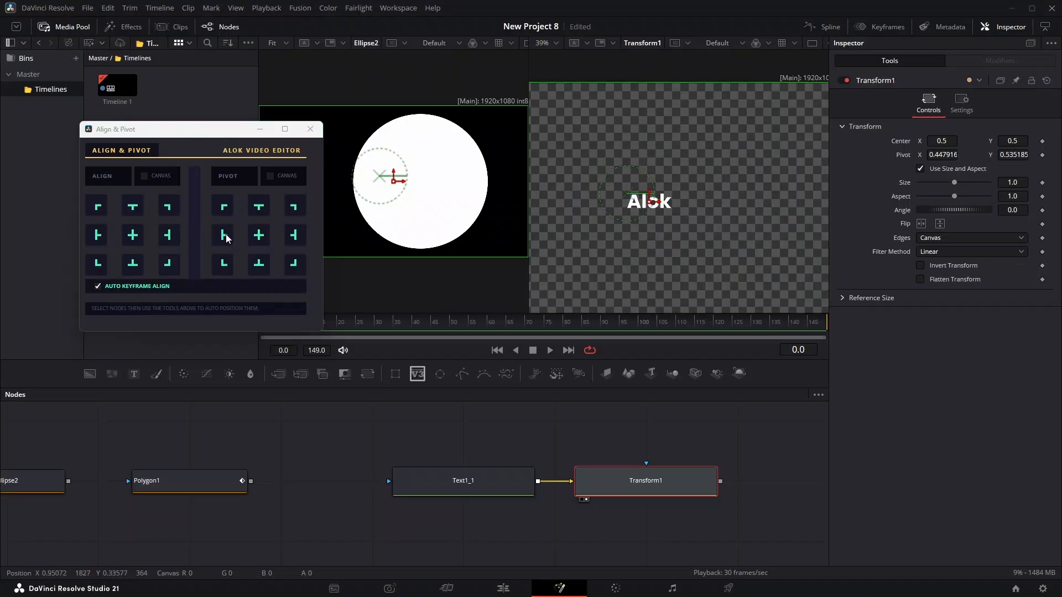
{"action": "left_click", "coordinate": [224, 263]}
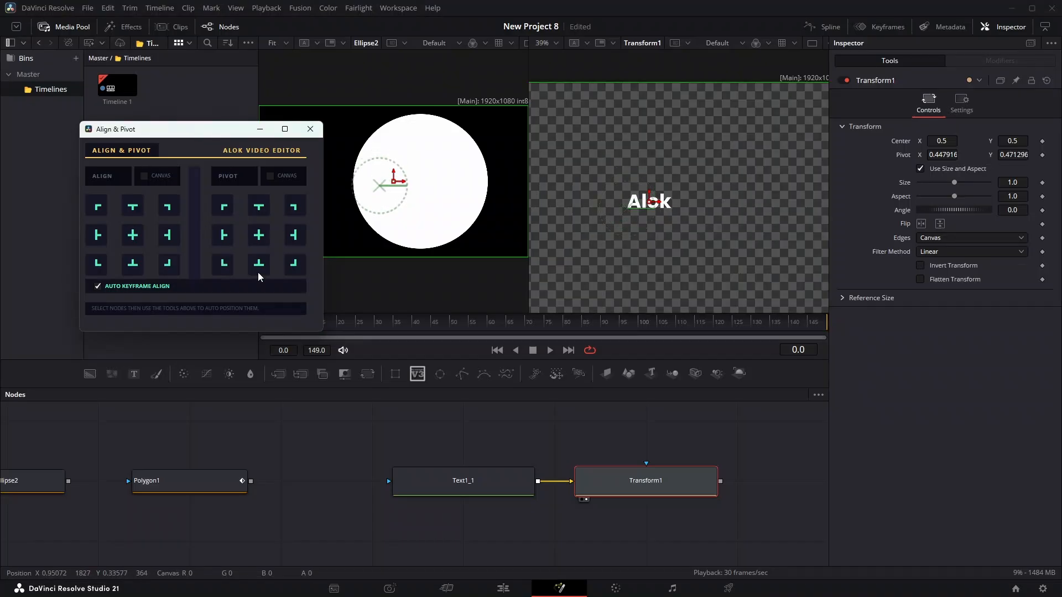
{"action": "left_click", "coordinate": [297, 268]}
Step: Move the Align & Pivot window clear of the viewers and timeline, and align Transform1 to the frame's top centre at frame 45
{"action": "left_click_drag", "start_coordinate": [180, 132], "coordinate": [280, 130]}
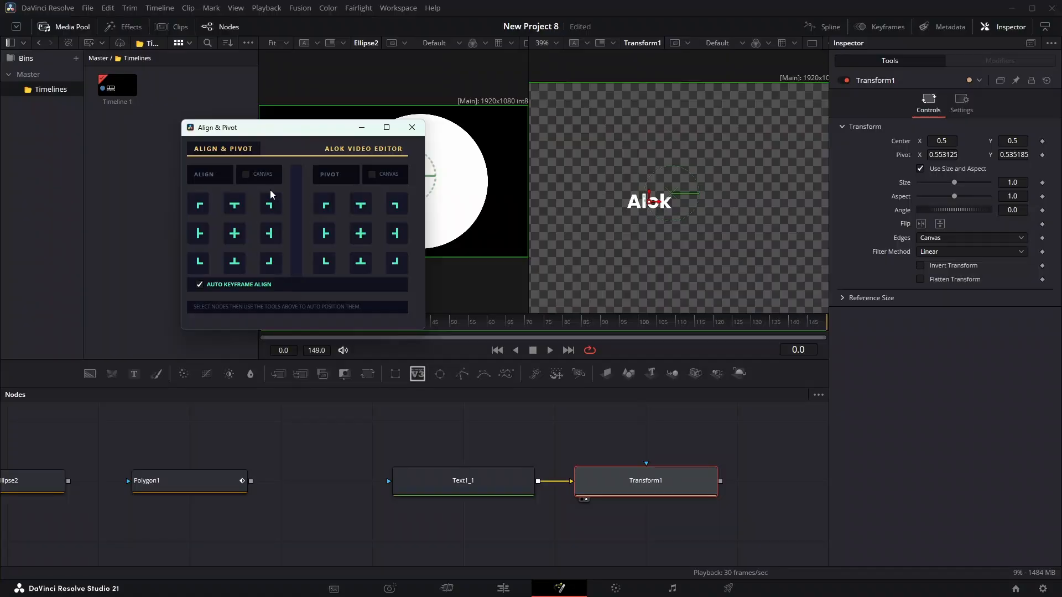
{"action": "left_click_drag", "start_coordinate": [271, 143], "coordinate": [213, 375]}
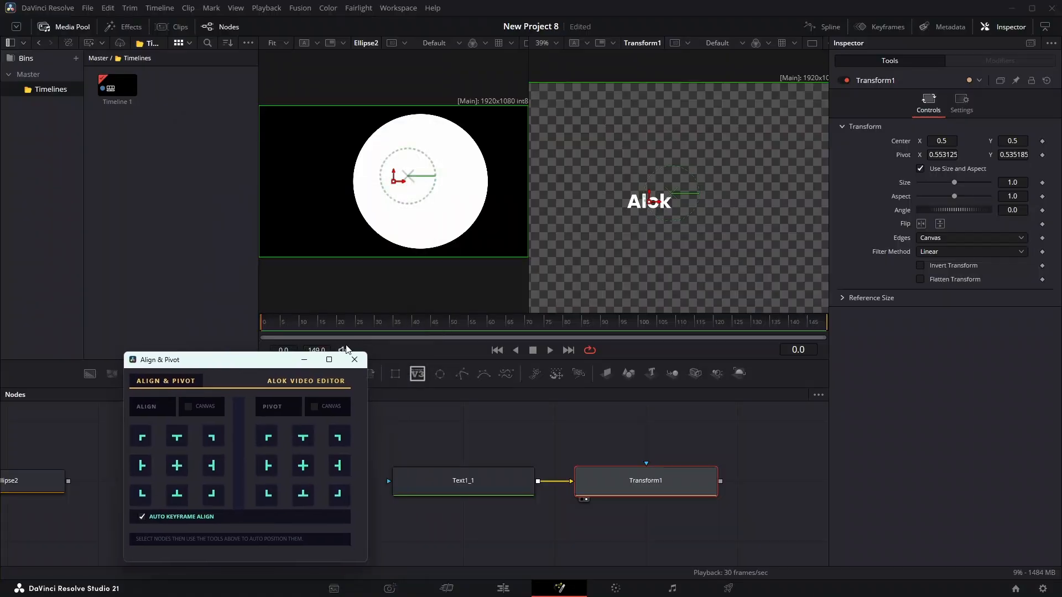
{"action": "left_click_drag", "start_coordinate": [376, 322], "coordinate": [444, 326]}
{"action": "left_click", "coordinate": [177, 439]}
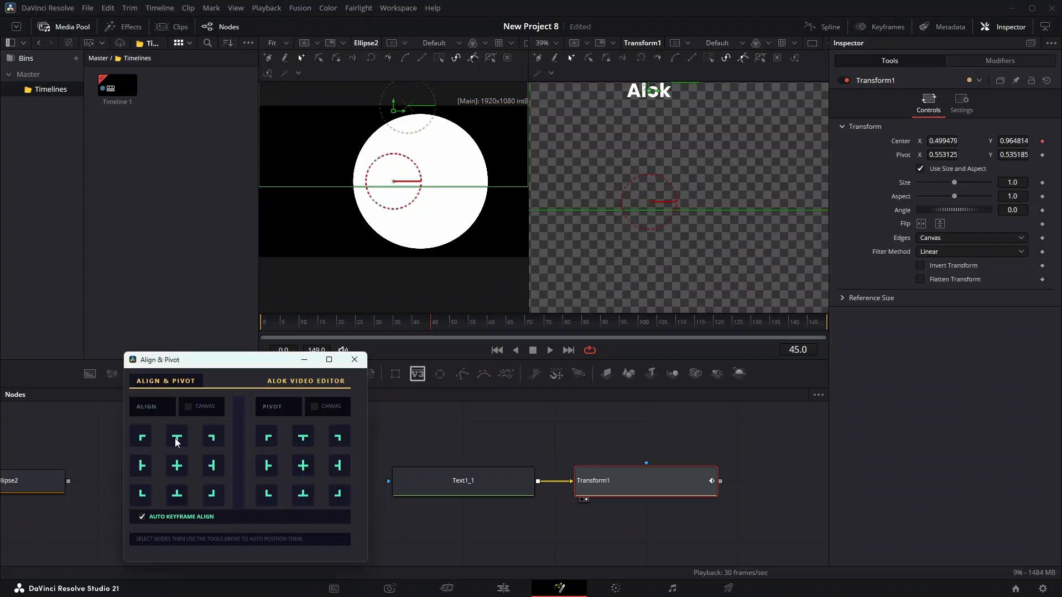
{"action": "scroll", "coordinate": [673, 195], "scroll_direction": "down", "scroll_amount": 5}
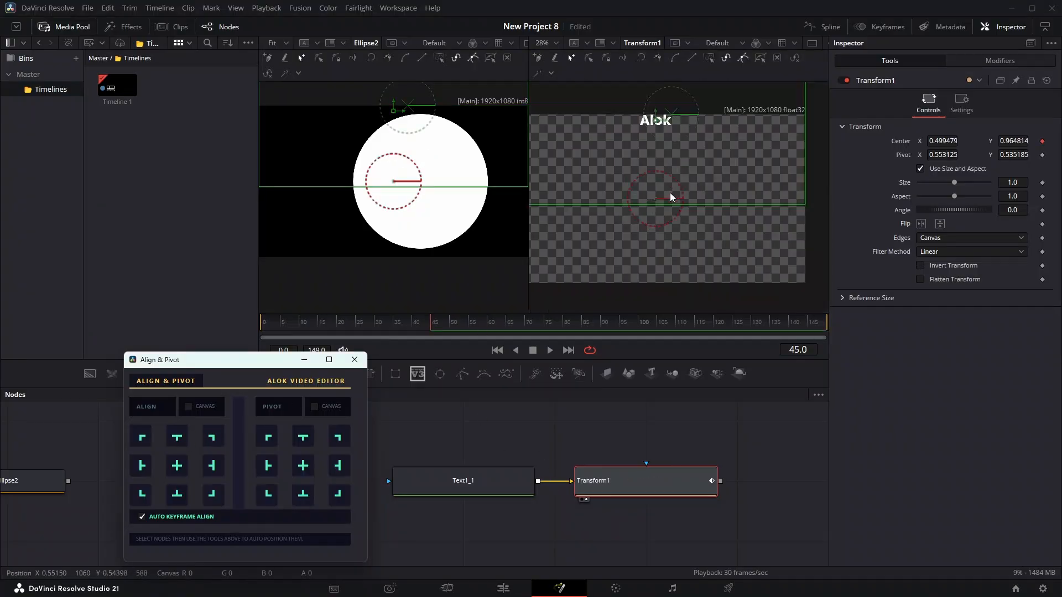
{"action": "scroll", "coordinate": [666, 214], "scroll_direction": "up", "scroll_amount": 3}
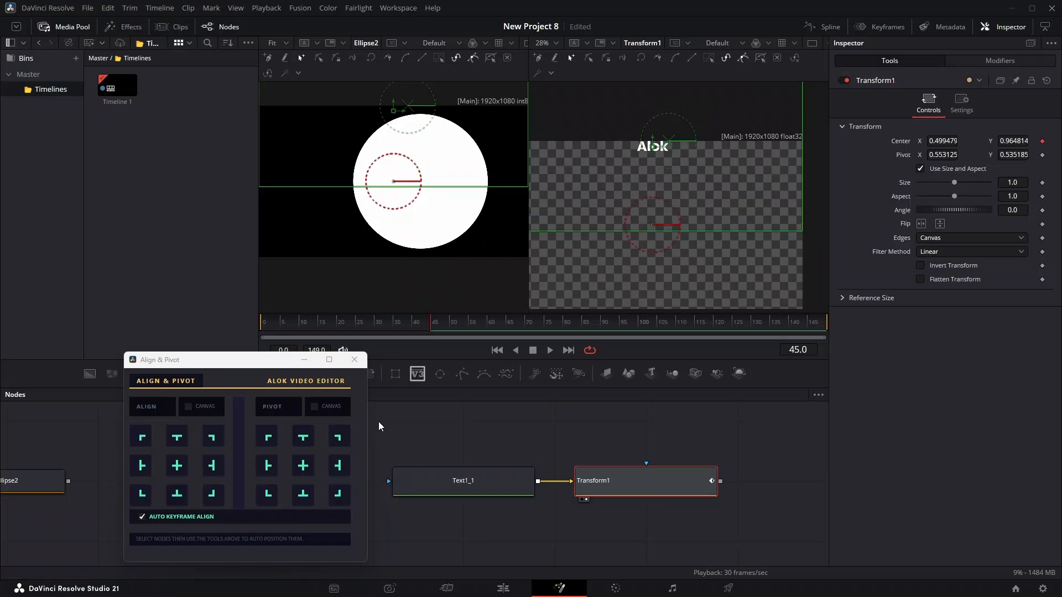
Step: At frame 70, align Transform1 to the frame's top-right corner with auto keyframing, and scrub through the movement
{"action": "left_click_drag", "start_coordinate": [266, 365], "coordinate": [255, 275]}
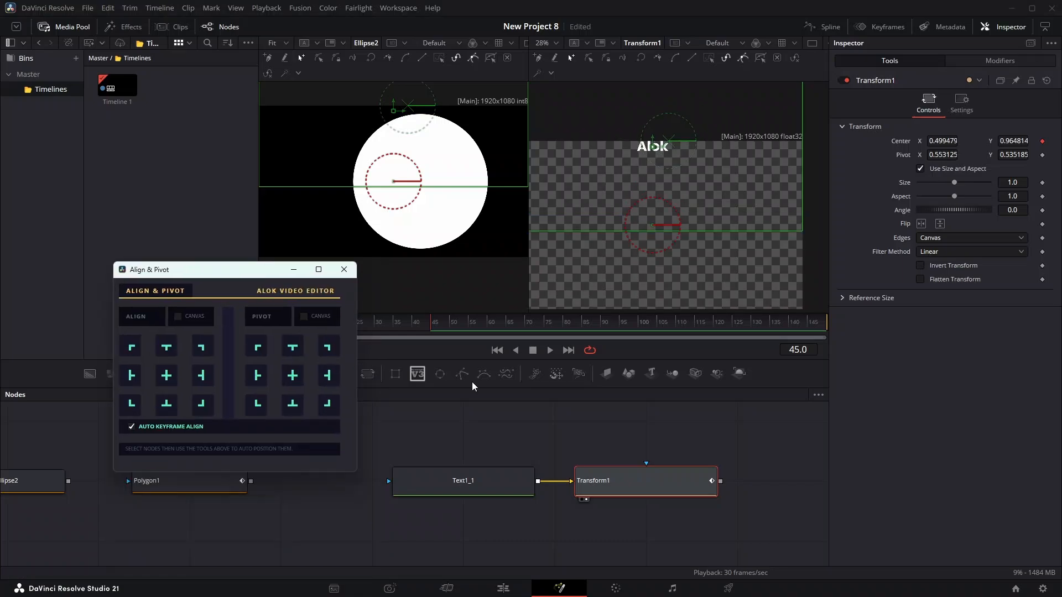
{"action": "left_click_drag", "start_coordinate": [437, 328], "coordinate": [528, 329]}
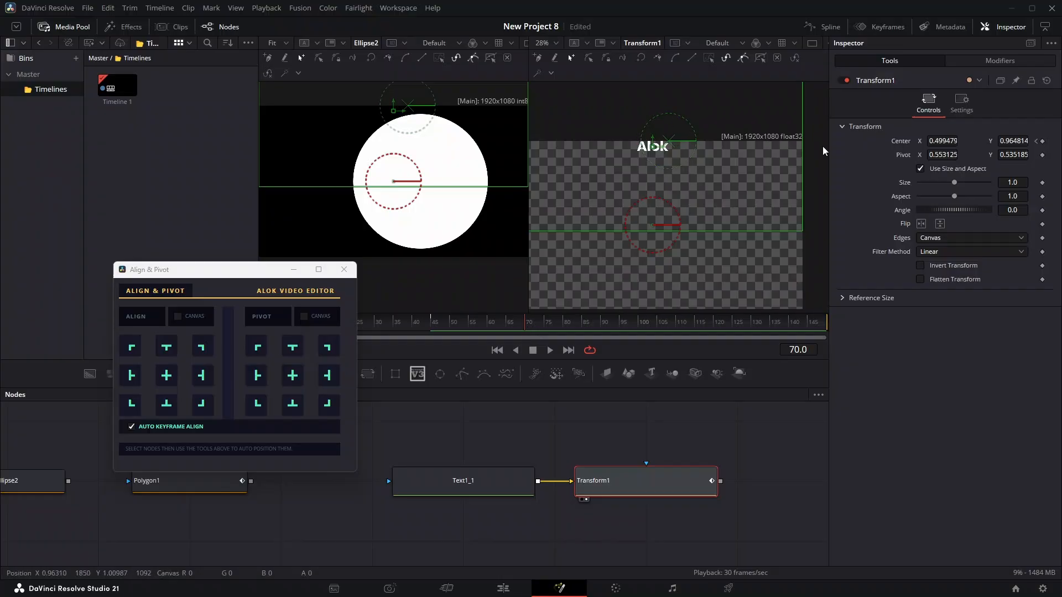
{"action": "left_click", "coordinate": [200, 348]}
{"action": "left_click", "coordinate": [484, 325]}
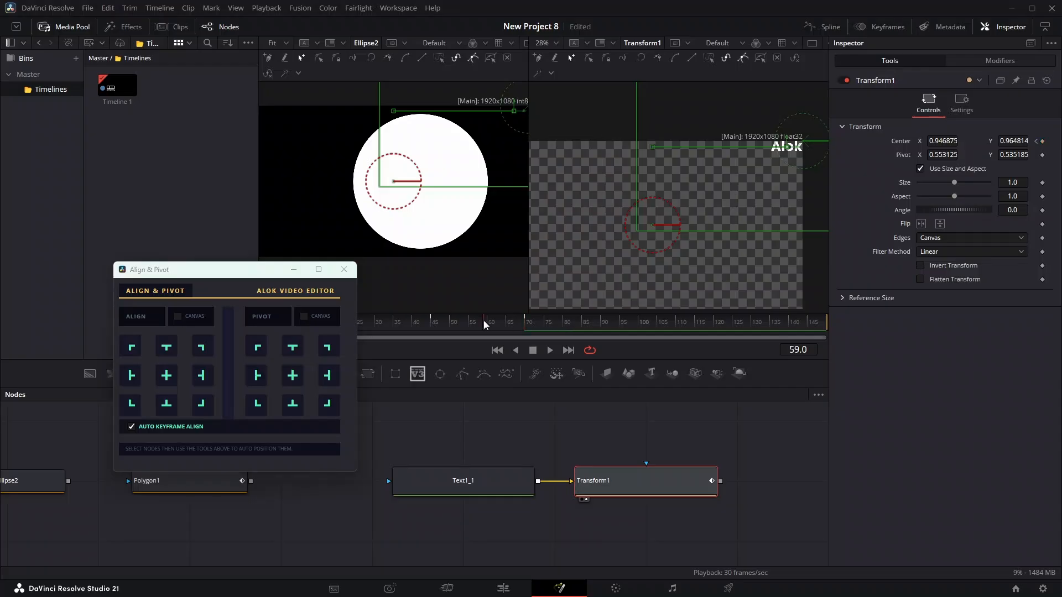
{"action": "left_click_drag", "start_coordinate": [484, 325], "coordinate": [547, 318]}
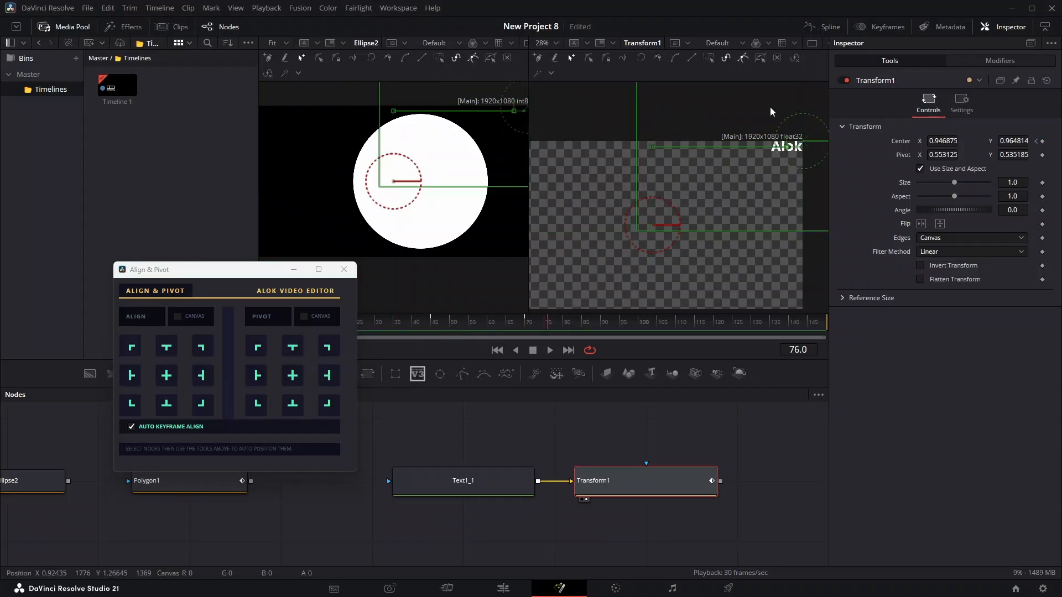
Step: Display Transform1's Center displacement curve in the Spline editor and fit it to the graph
{"action": "left_click", "coordinate": [824, 27]}
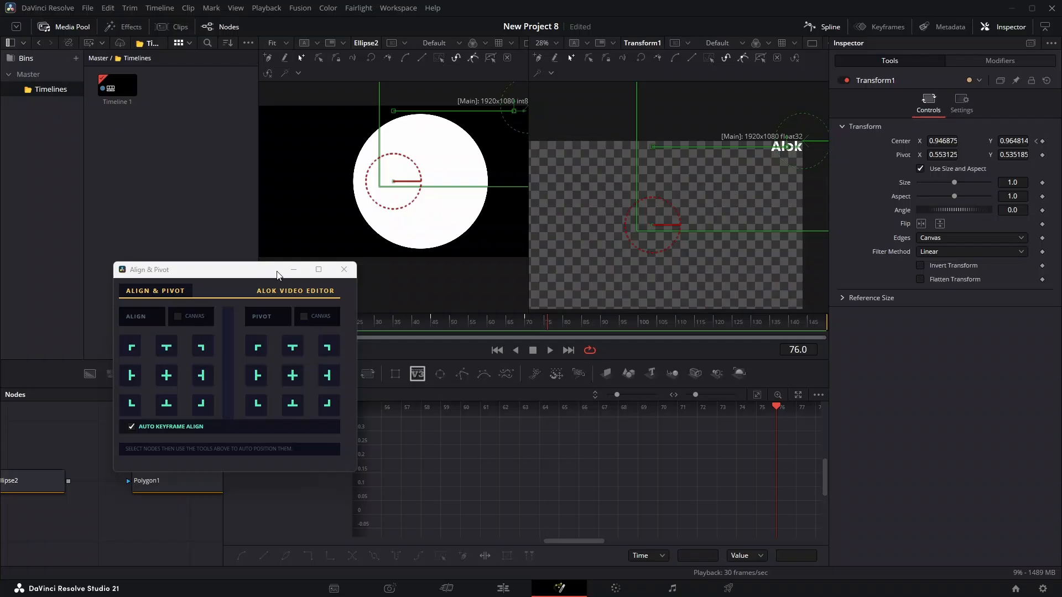
{"action": "left_click_drag", "start_coordinate": [274, 276], "coordinate": [249, 152]}
{"action": "left_click", "coordinate": [241, 422]}
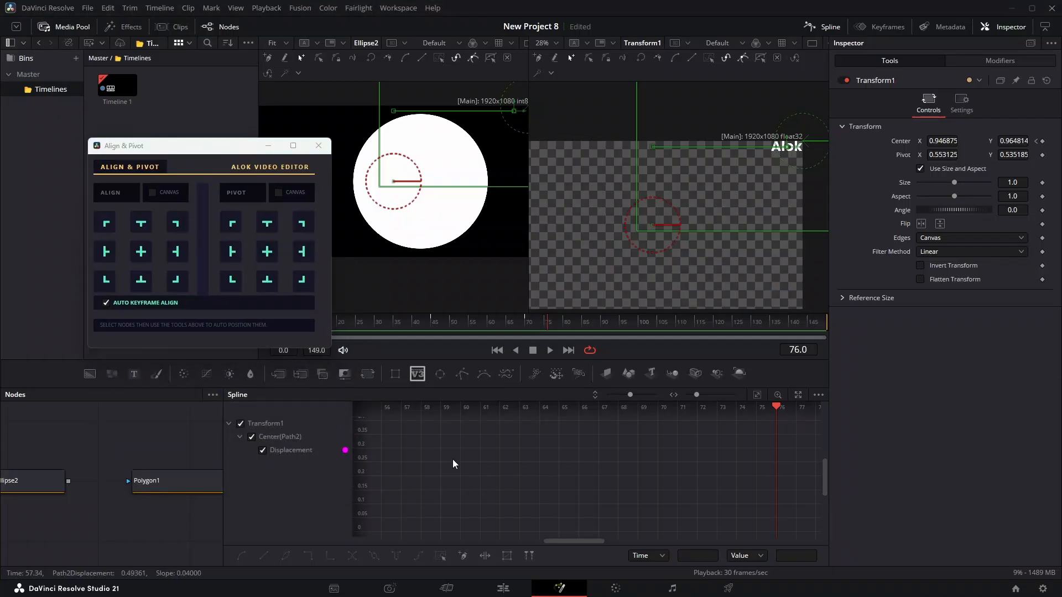
{"action": "left_click", "coordinate": [755, 395]}
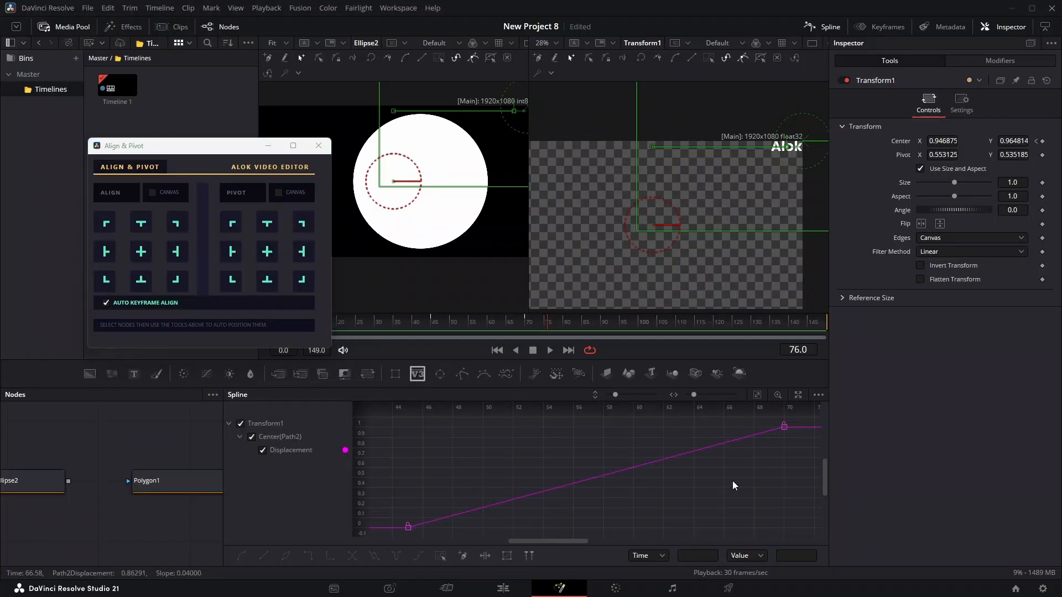
Step: Smooth all keyframes on the displacement curve and set the last keyframe's Ease In to 66
{"action": "key", "text": "ctrl+a"}
{"action": "key", "text": "s"}
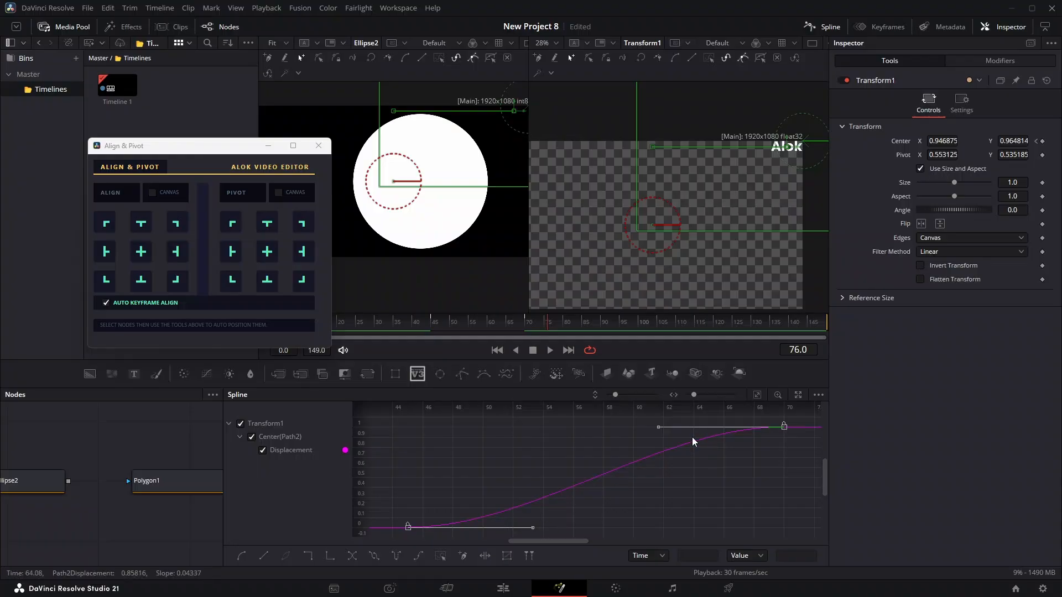
{"action": "key", "text": "t"}
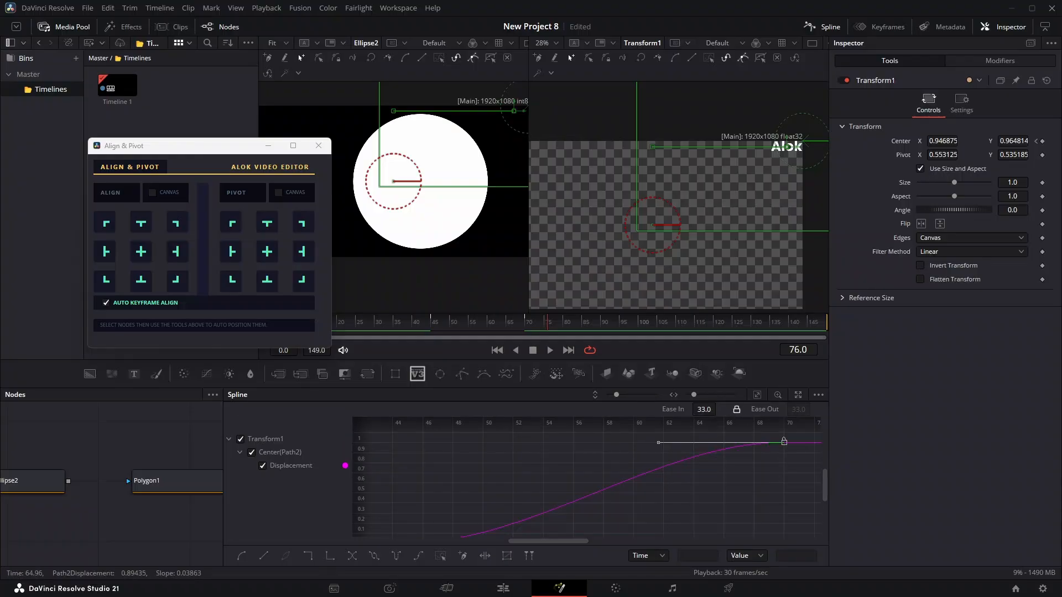
{"action": "left_click_drag", "start_coordinate": [704, 409], "coordinate": [722, 409]}
Step: Play back the eased text movement from before the first keyframe, stop playback, and close the Align & Pivot window
{"action": "left_click", "coordinate": [420, 326]}
{"action": "key", "text": "space"}
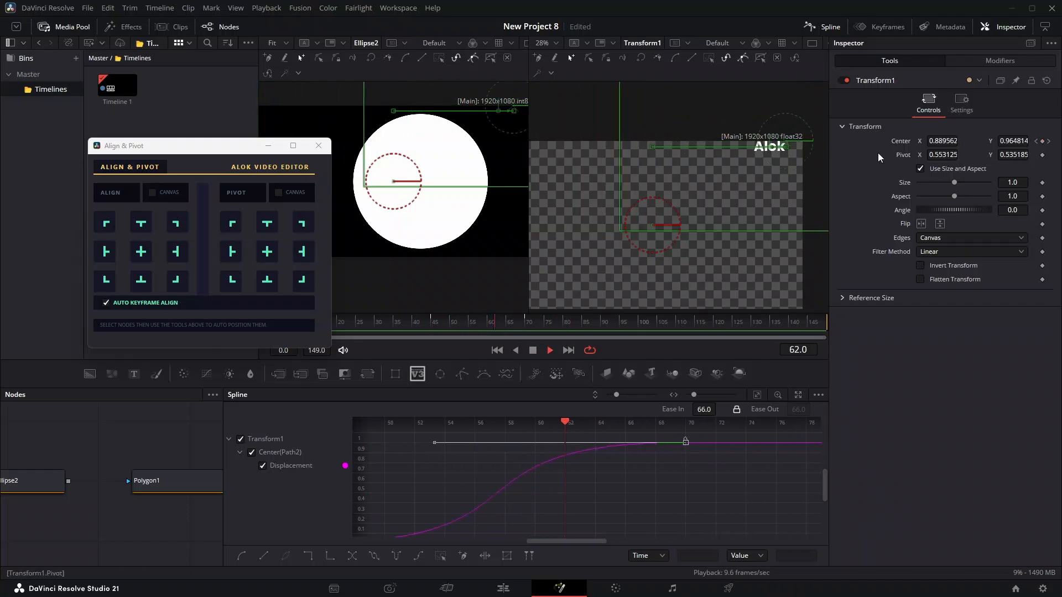
{"action": "key", "text": "space"}
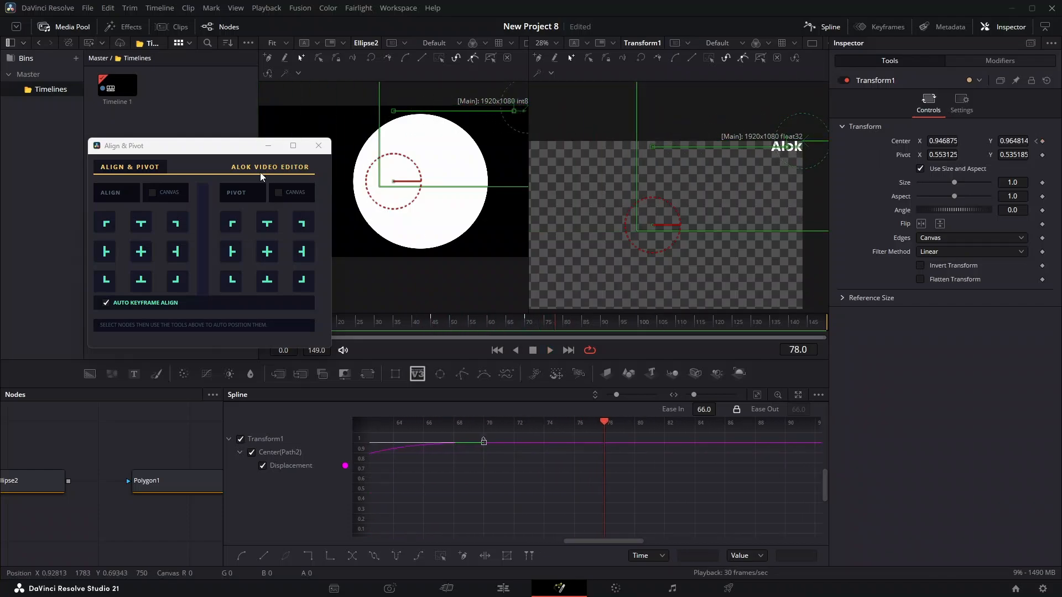
{"action": "left_click", "coordinate": [319, 145]}
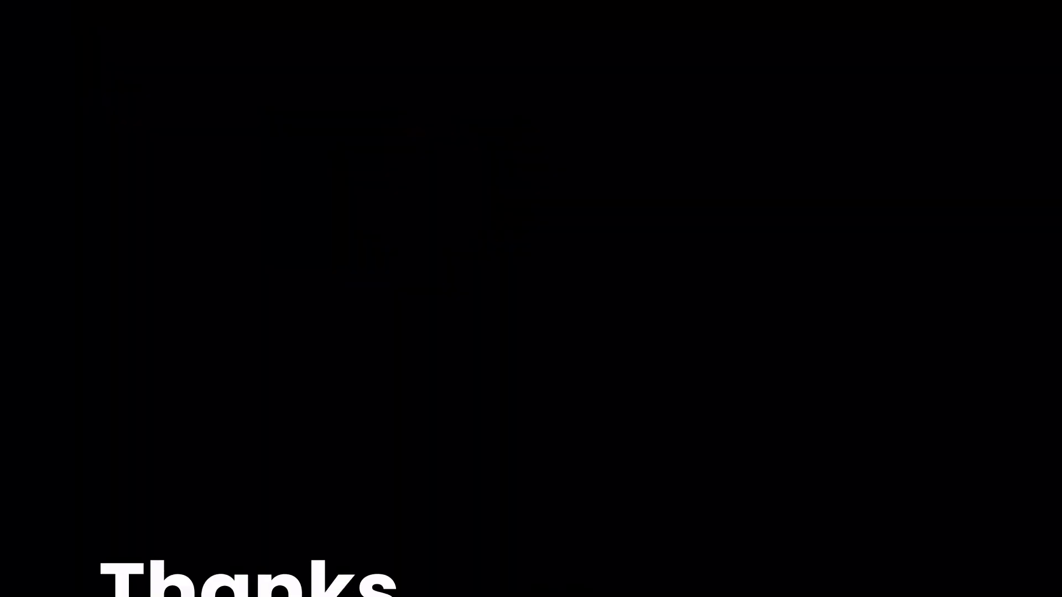